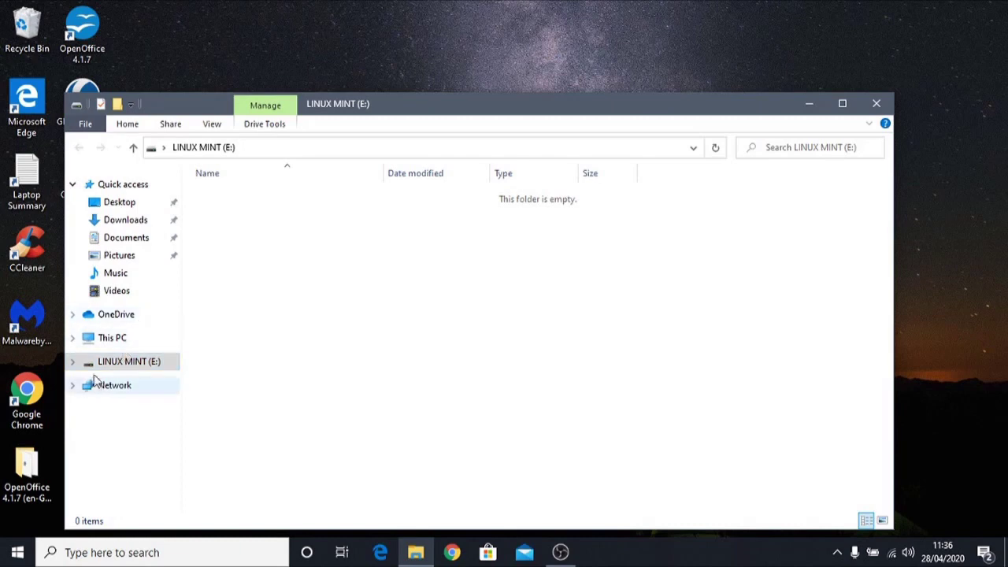
# Step: Open the format settings for the LINUX MINT (E:) USB drive and choose NTFS as the file system
pyautogui.rightClick(103, 374)
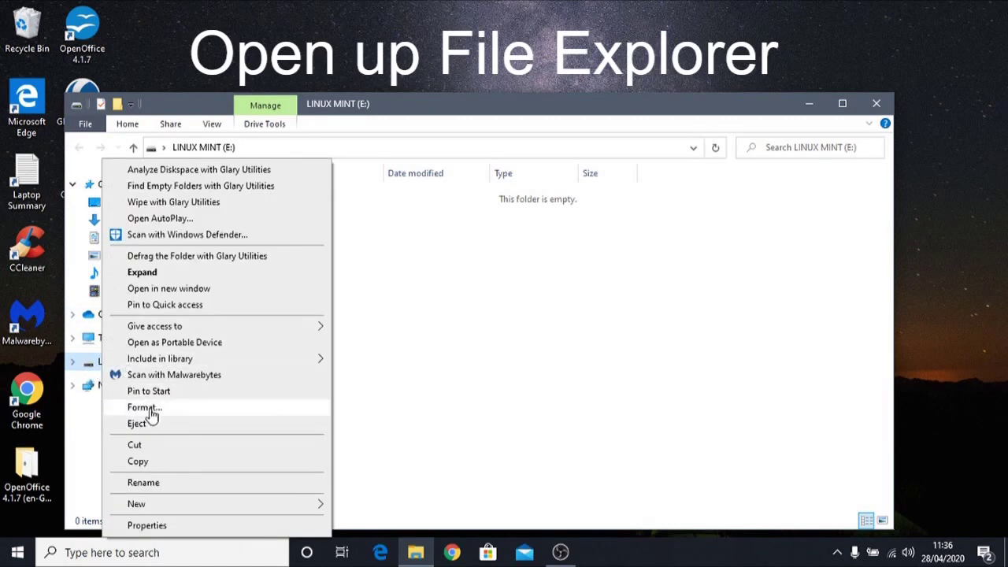
pyautogui.click(149, 411)
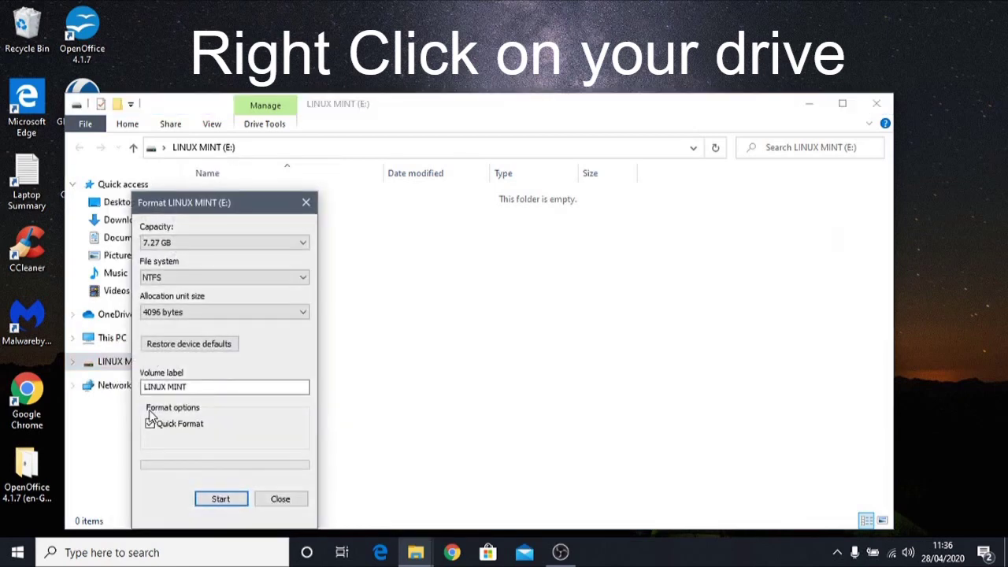
pyautogui.click(168, 281)
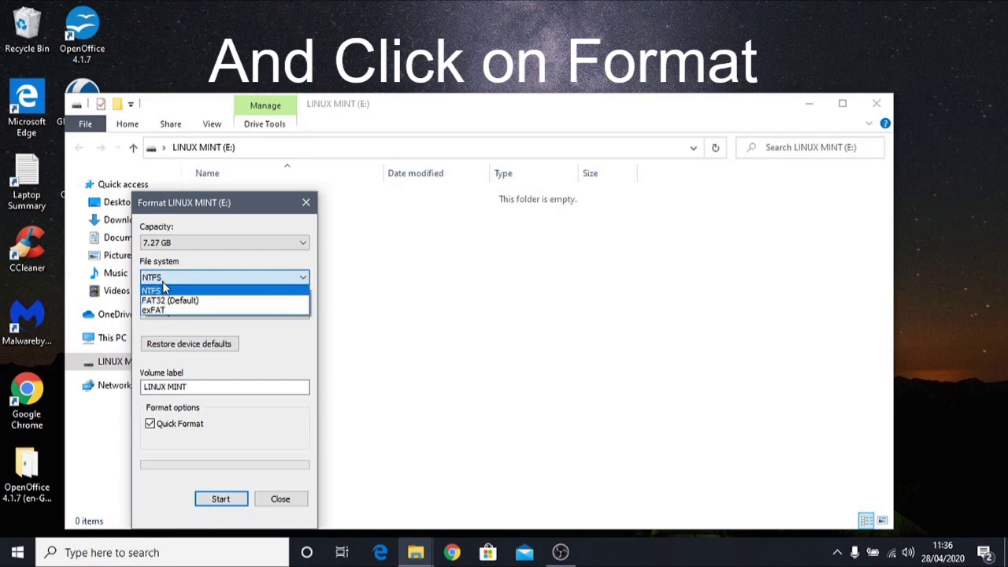
pyautogui.click(164, 290)
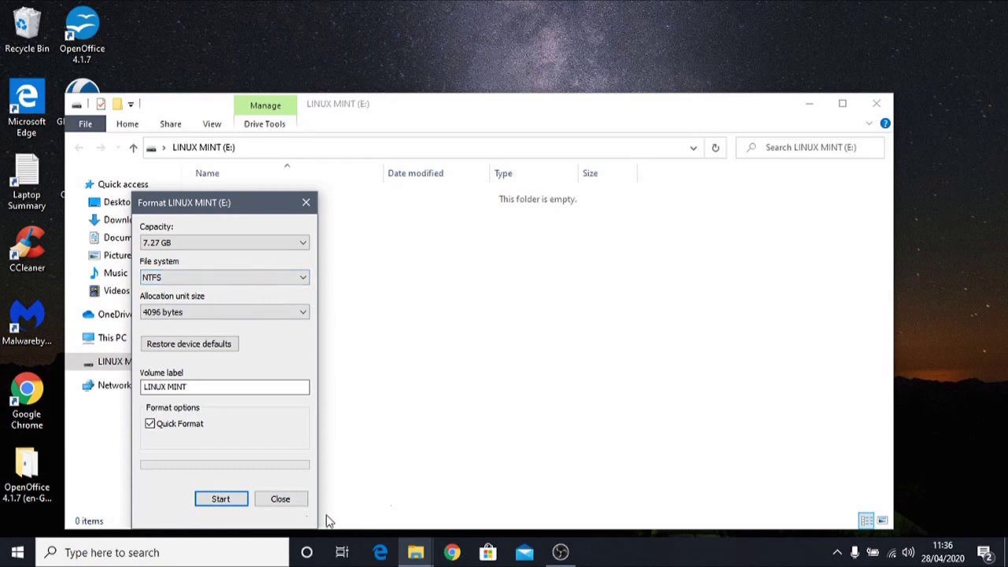
# Step: Run the quick format of the USB drive, accepting the data erasure, and open the LINUX MINT (E:) drive in File Explorer
pyautogui.click(220, 500)
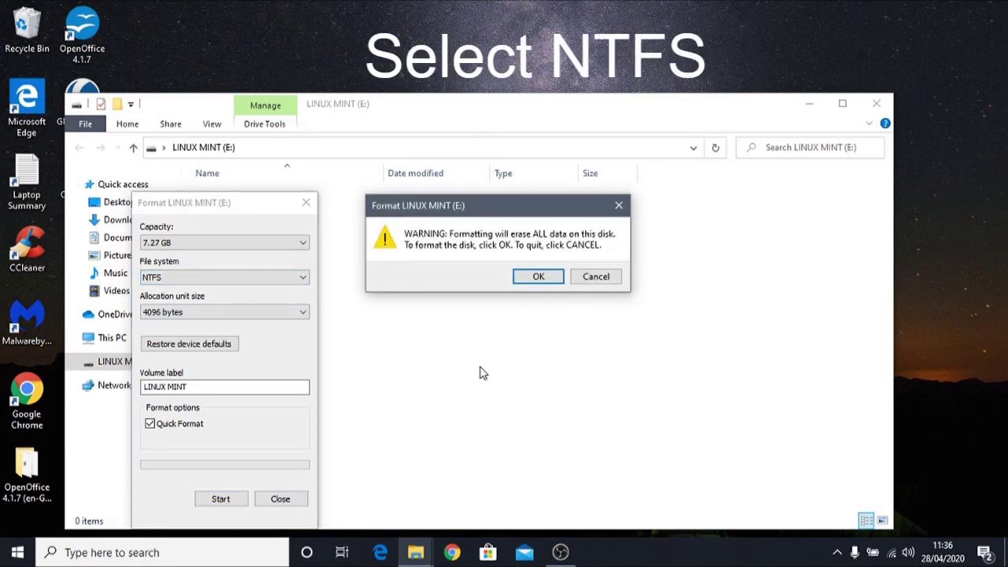
pyautogui.click(538, 278)
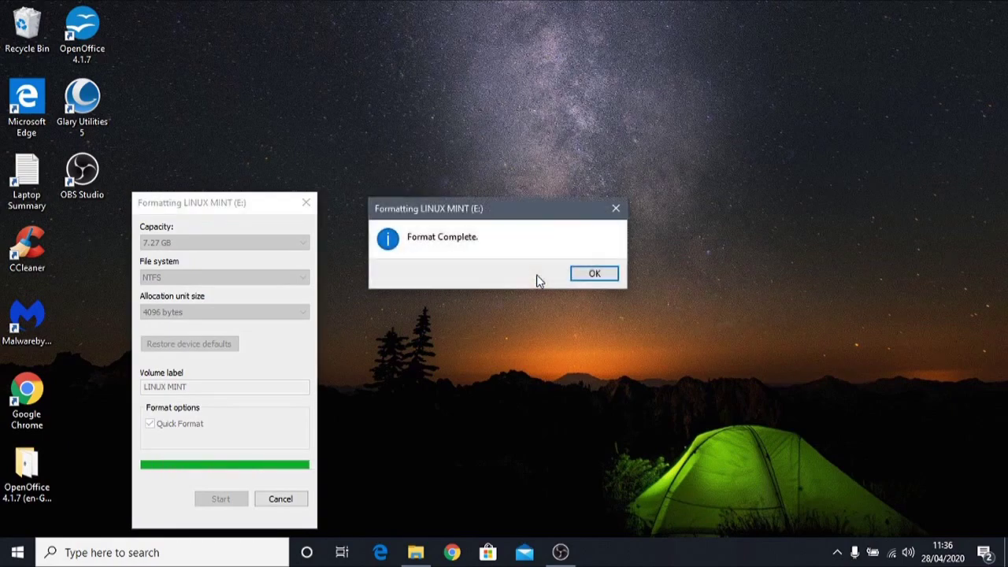
pyautogui.click(581, 274)
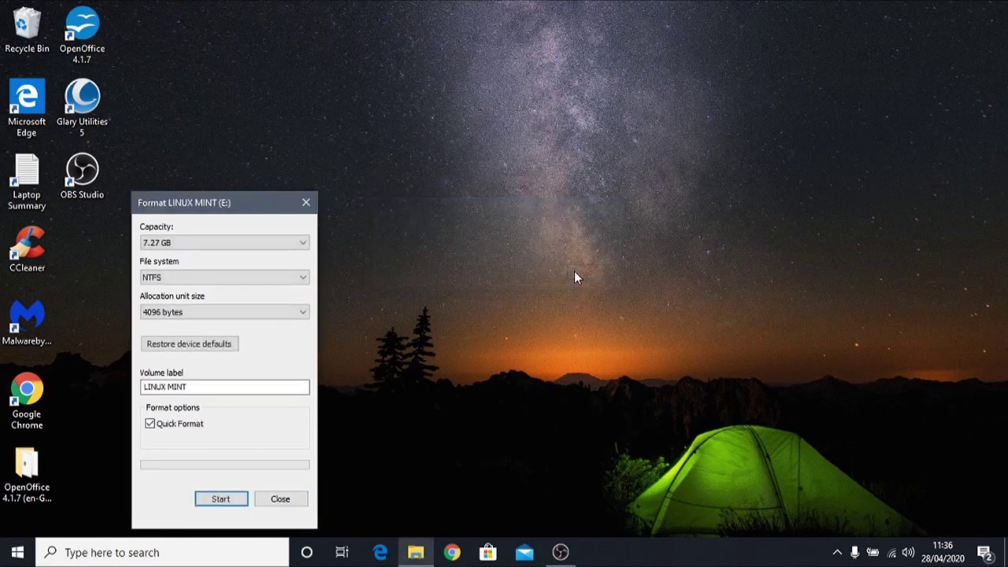
pyautogui.click(280, 502)
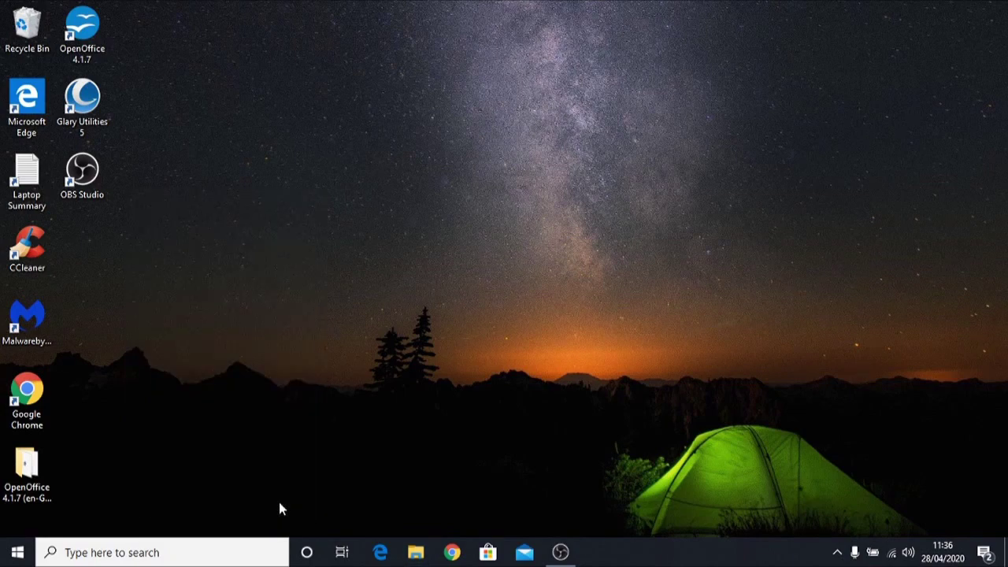
pyautogui.click(416, 554)
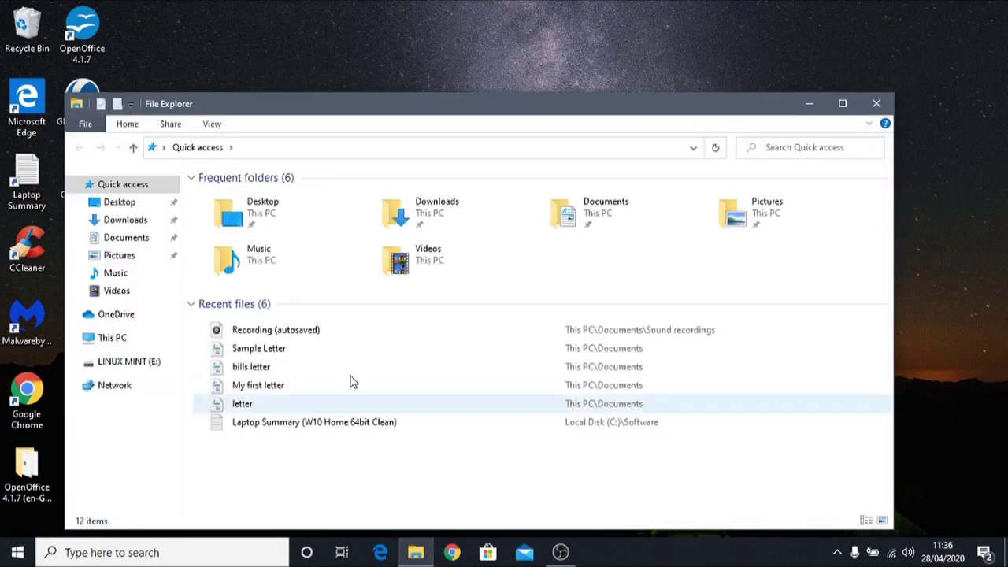
pyautogui.click(140, 371)
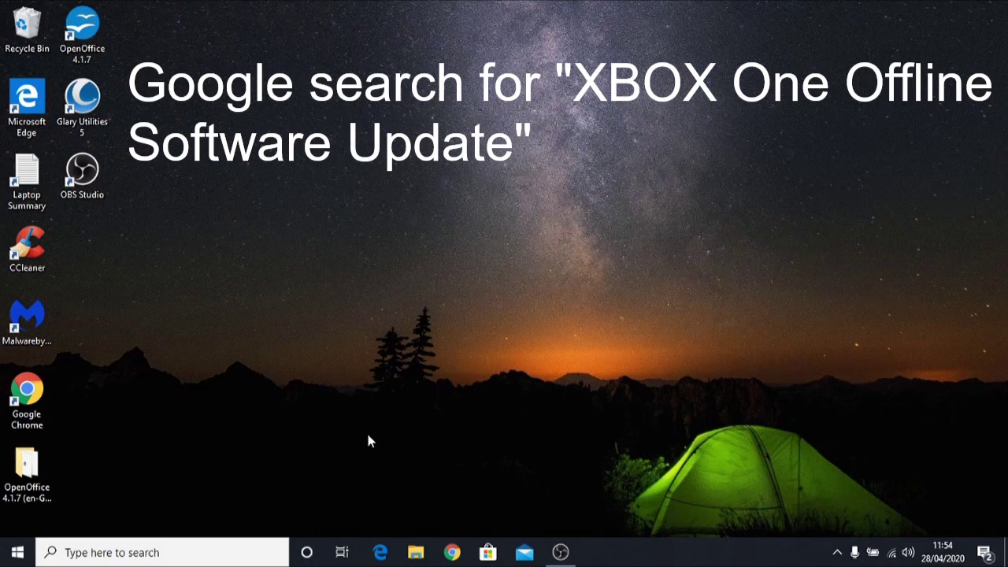
# Step: Switch to Google Chrome and search Google for "xbox one offline system update"
pyautogui.click(452, 553)
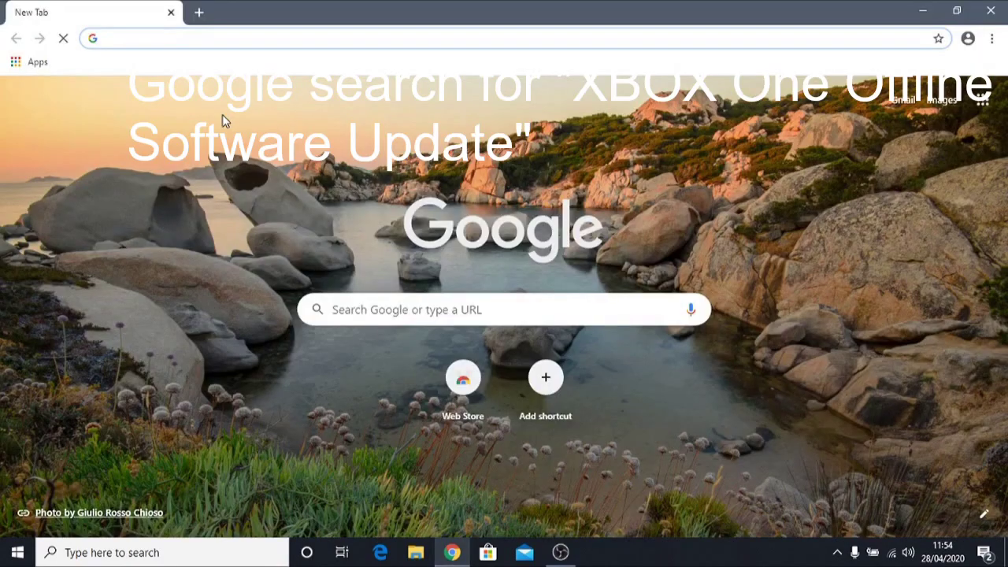
pyautogui.write('xbox ')
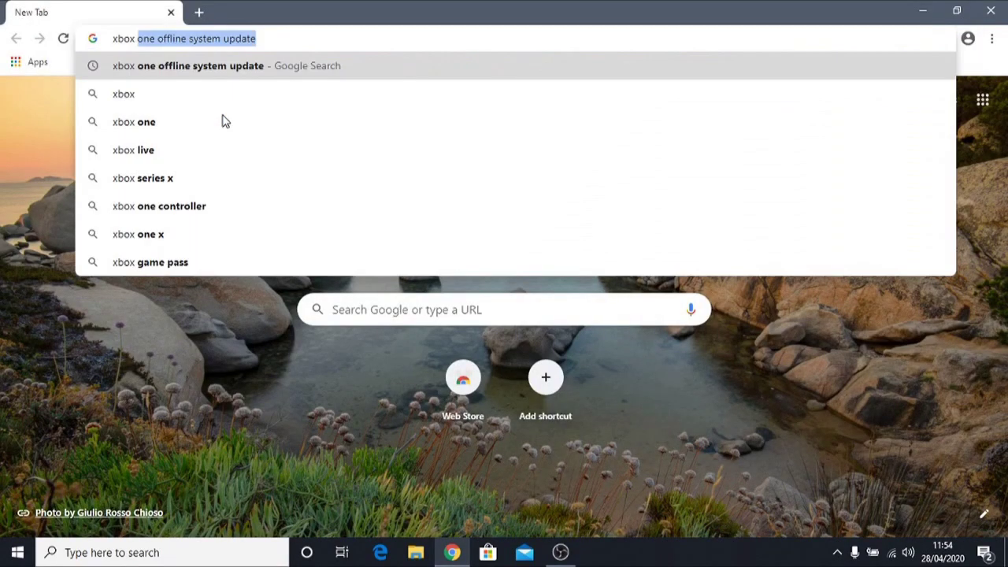
pyautogui.write('one ')
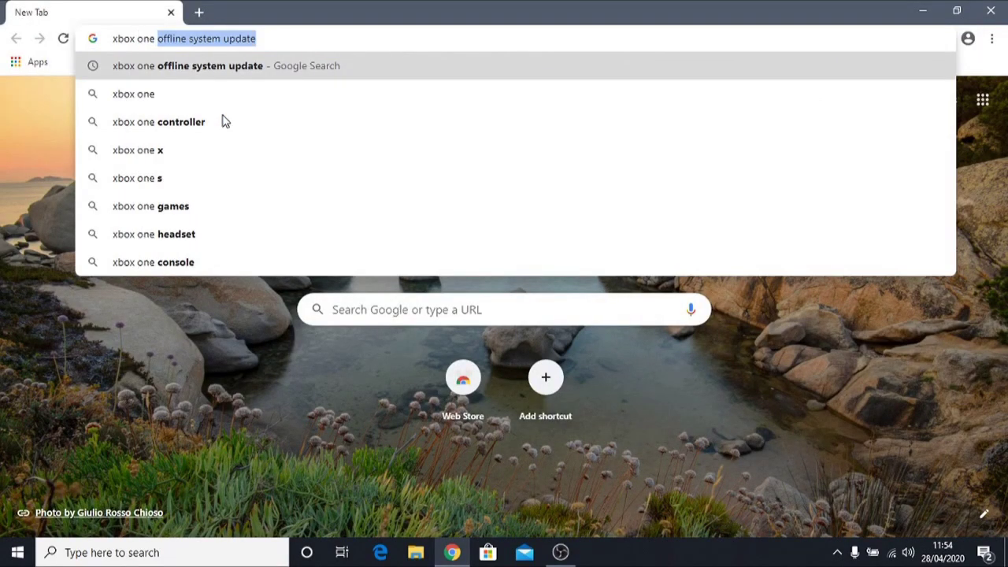
pyautogui.write('ol')
pyautogui.press('BackSpace')
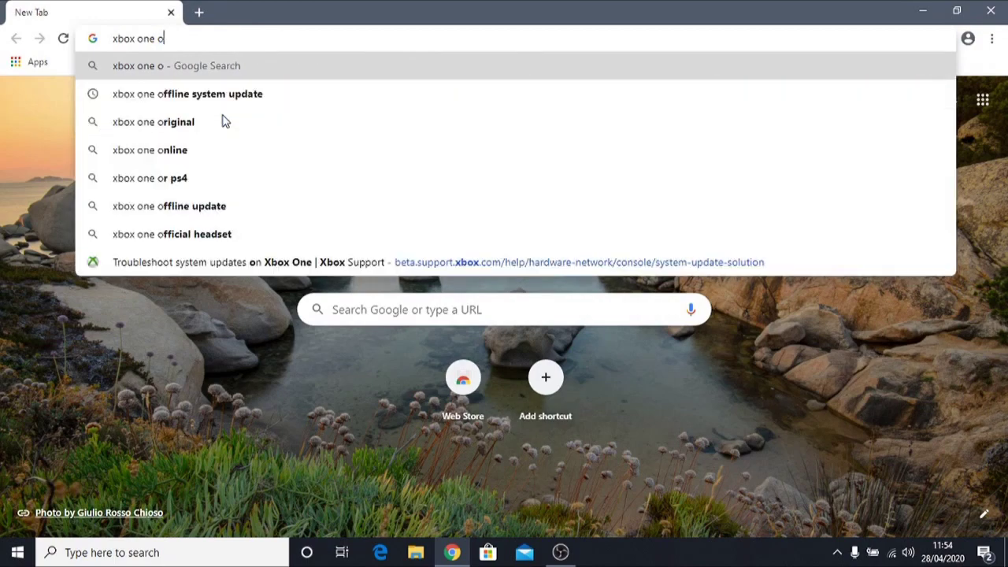
pyautogui.write('ff')
pyautogui.press('Return')
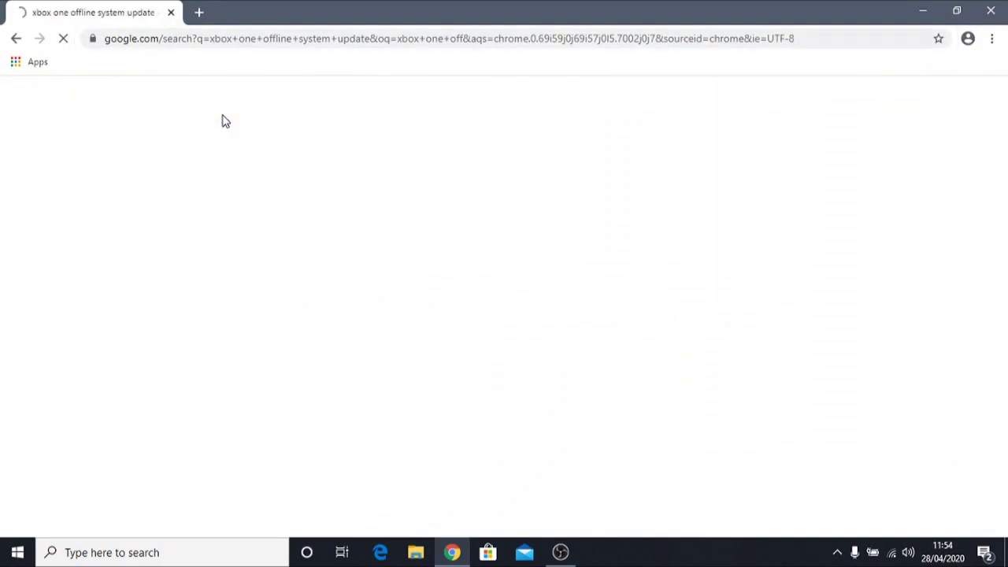
# Step: Open the "System Update - Xbox Support" page from the search results
pyautogui.scroll(-4, 27, 398)
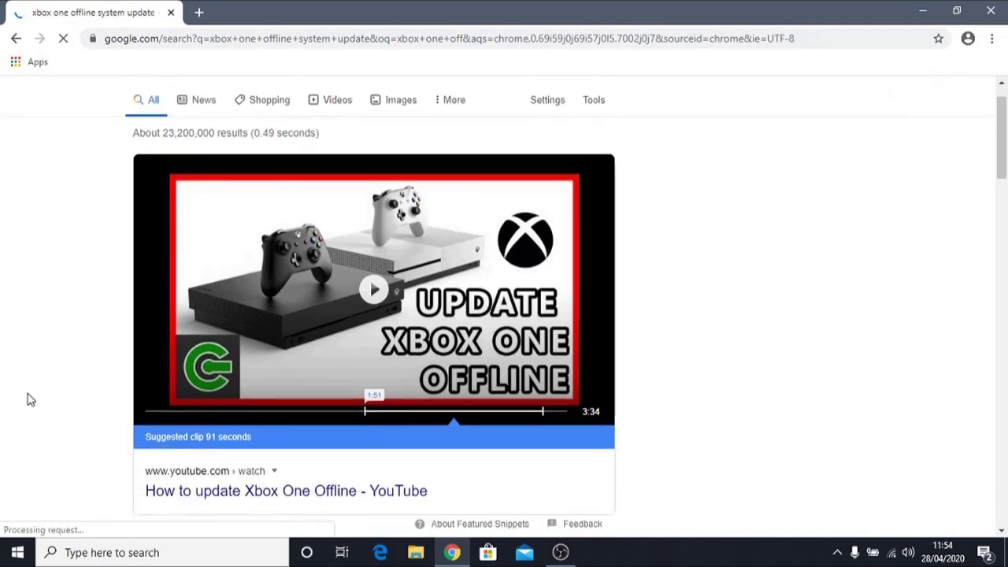
pyautogui.scroll(-1, 27, 397)
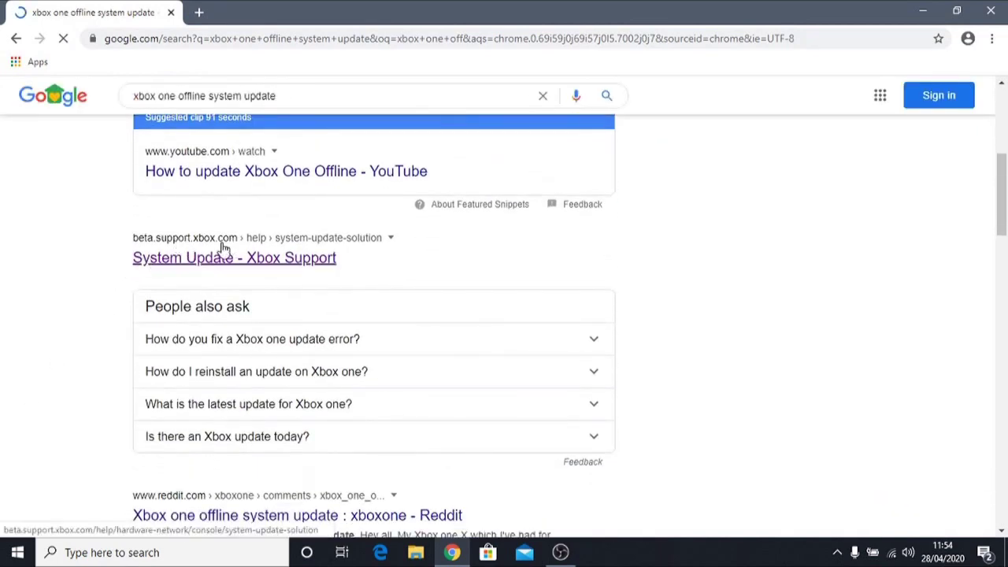
pyautogui.click(214, 266)
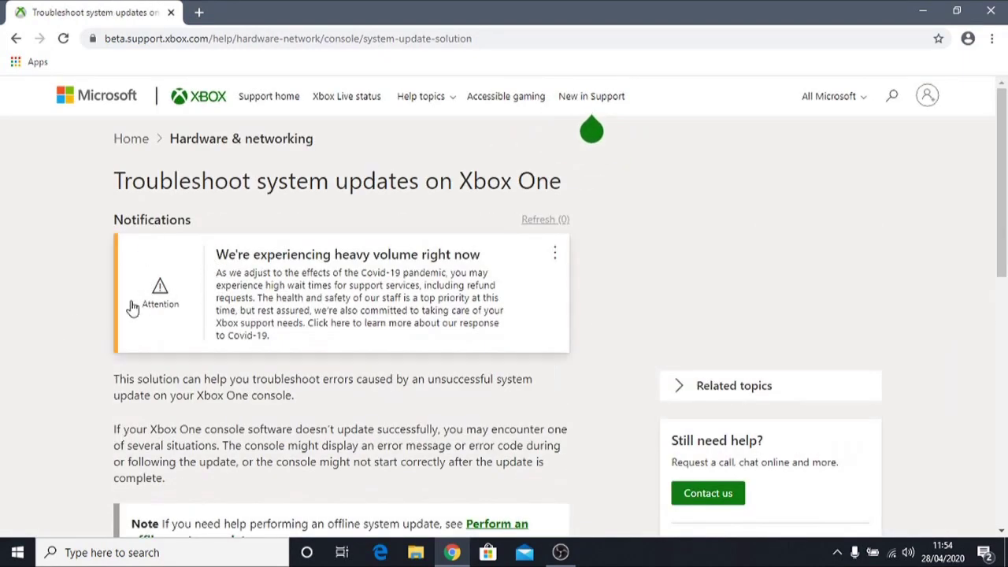
# Step: Follow the "Perform an offline system update" link in the note on the troubleshooting page
pyautogui.scroll(-3, 131, 362)
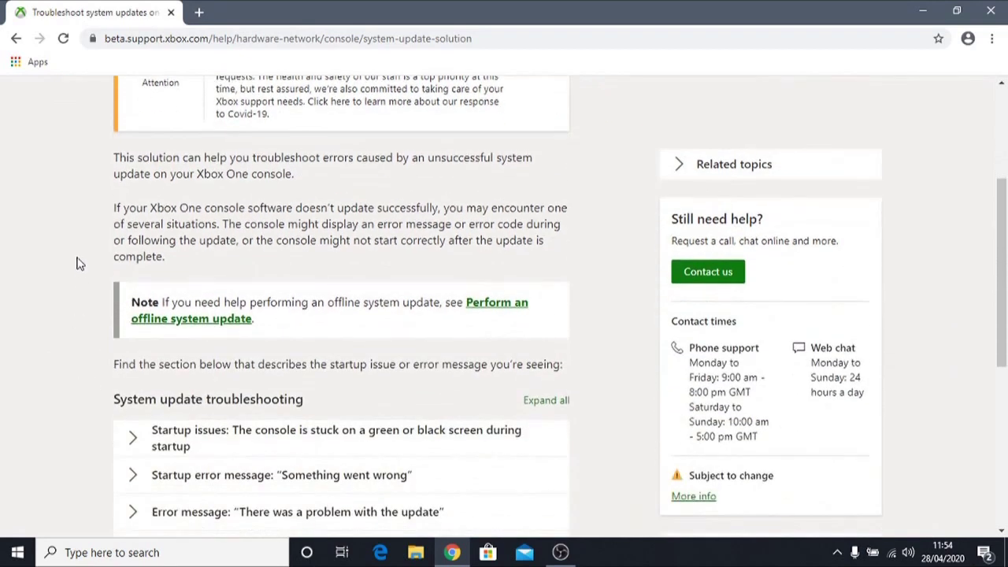
pyautogui.scroll(-2, 103, 329)
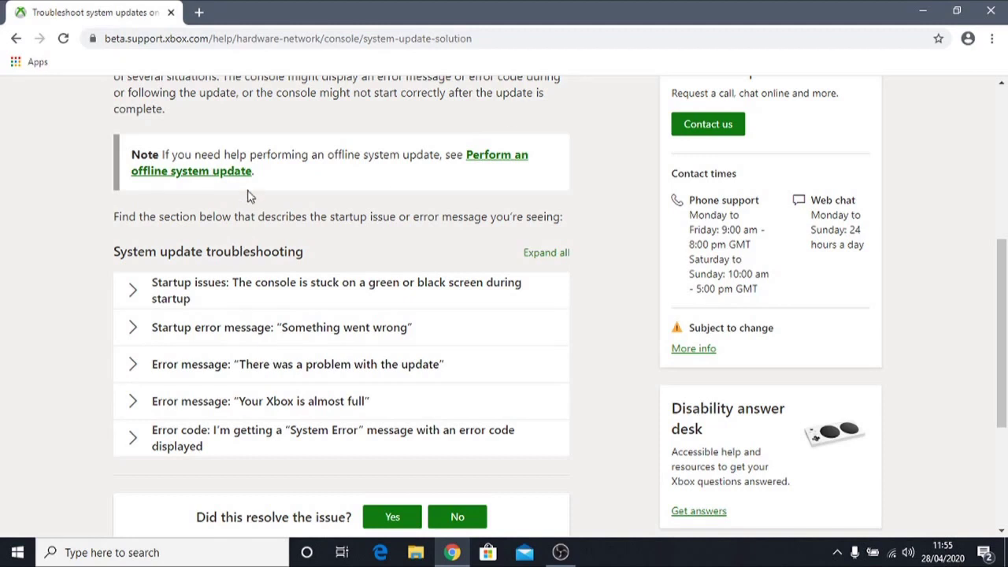
pyautogui.scroll(2, 232, 344)
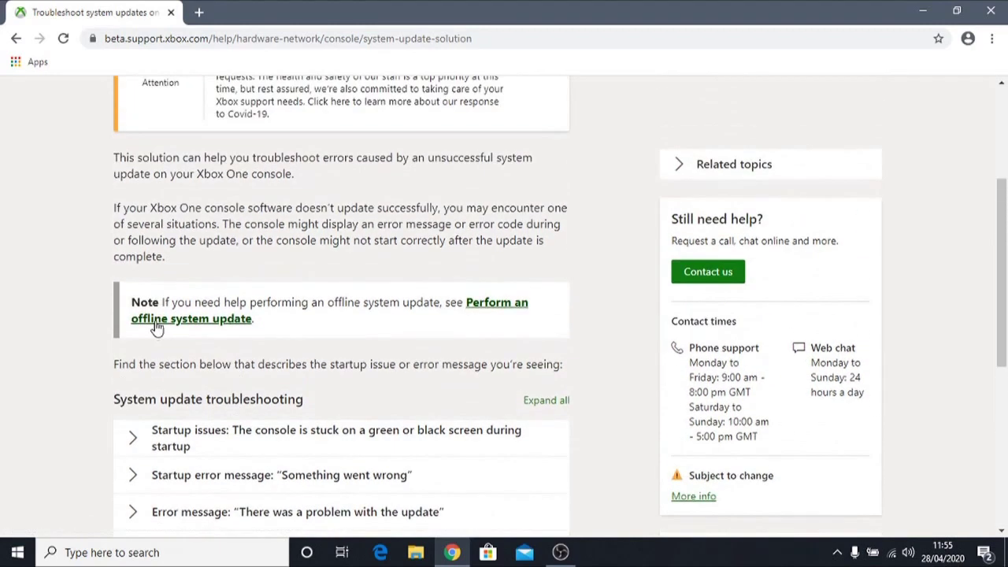
pyautogui.click(168, 321)
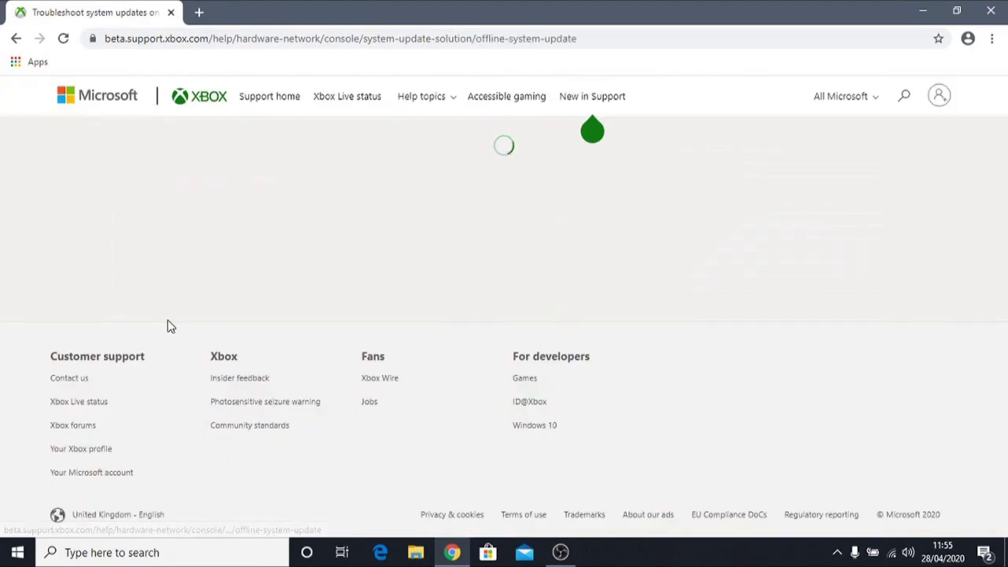
# Step: Review the offline update requirements and the OSU file download steps for the original and all other Xbox One consoles
pyautogui.scroll(-2, 97, 326)
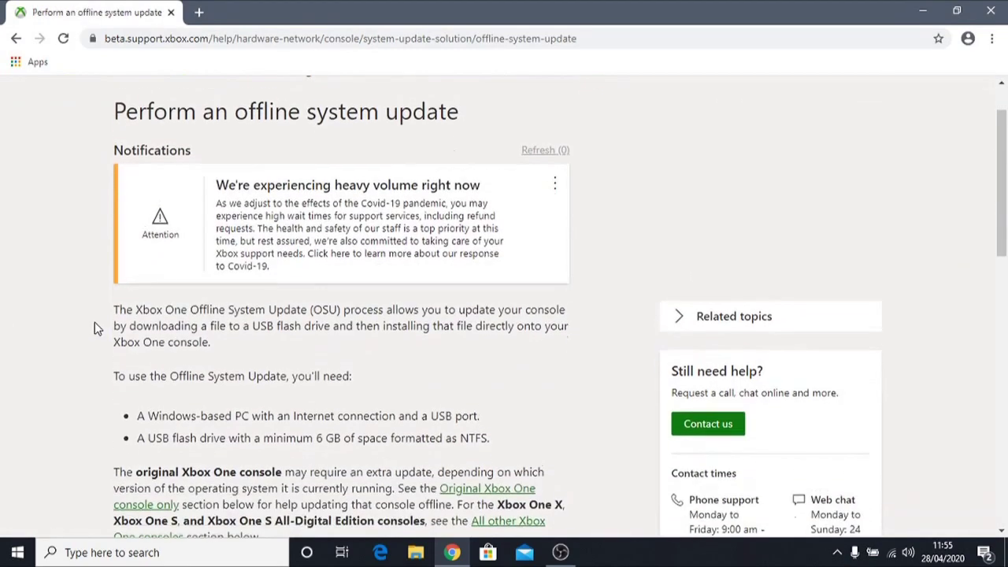
pyautogui.scroll(-2, 102, 304)
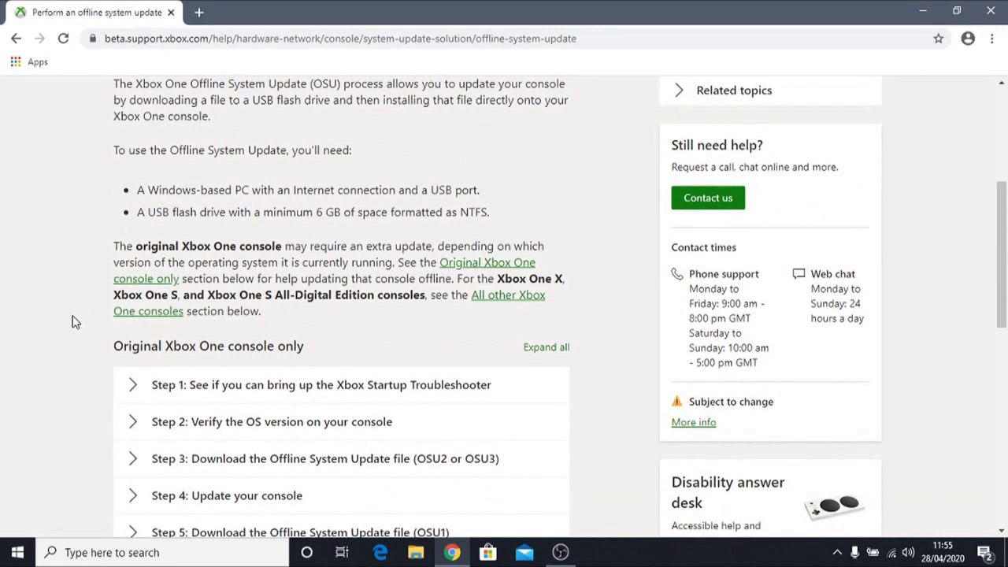
pyautogui.scroll(-2, 72, 321)
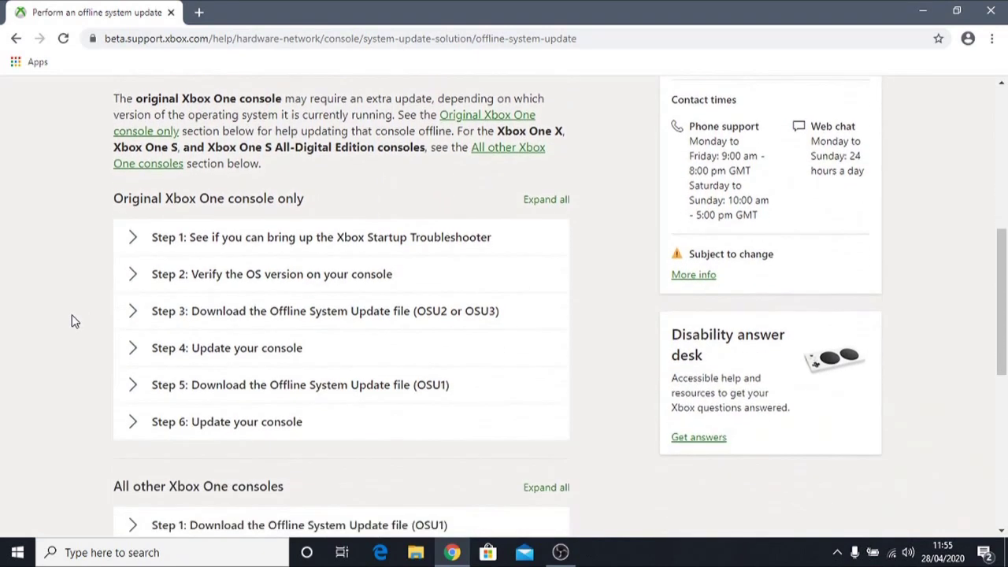
pyautogui.scroll(-2, 72, 321)
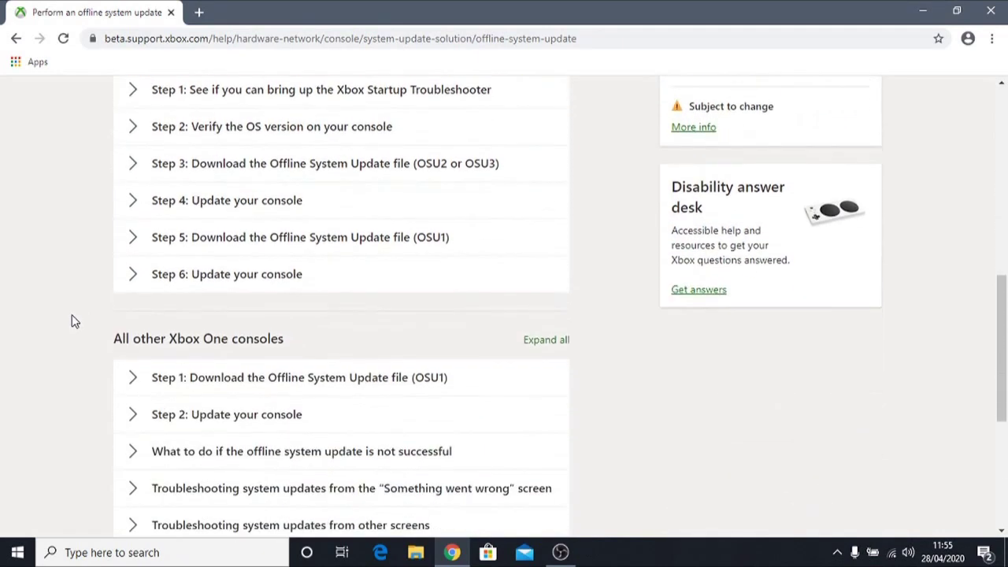
pyautogui.scroll(-1, 72, 321)
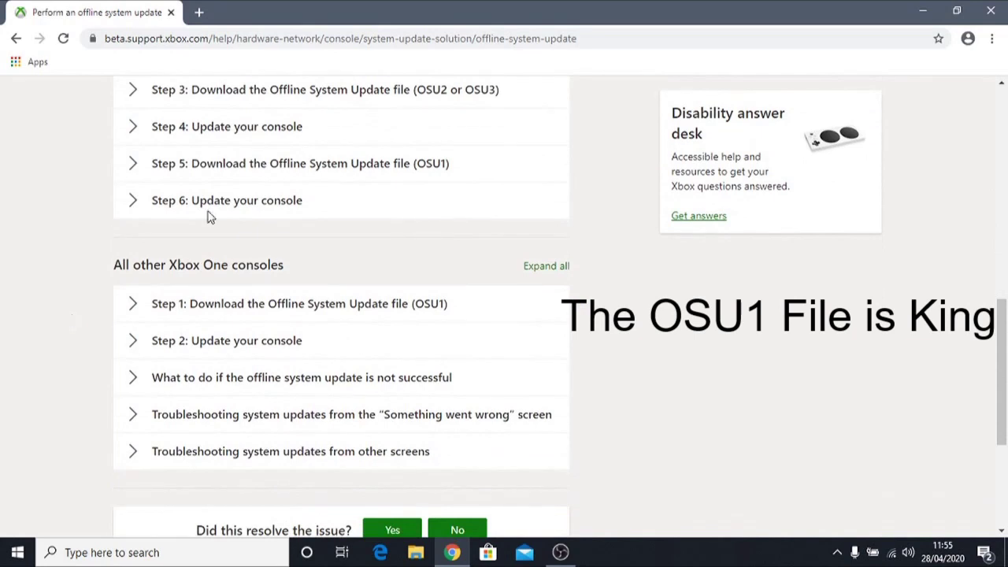
pyautogui.scroll(1, 165, 260)
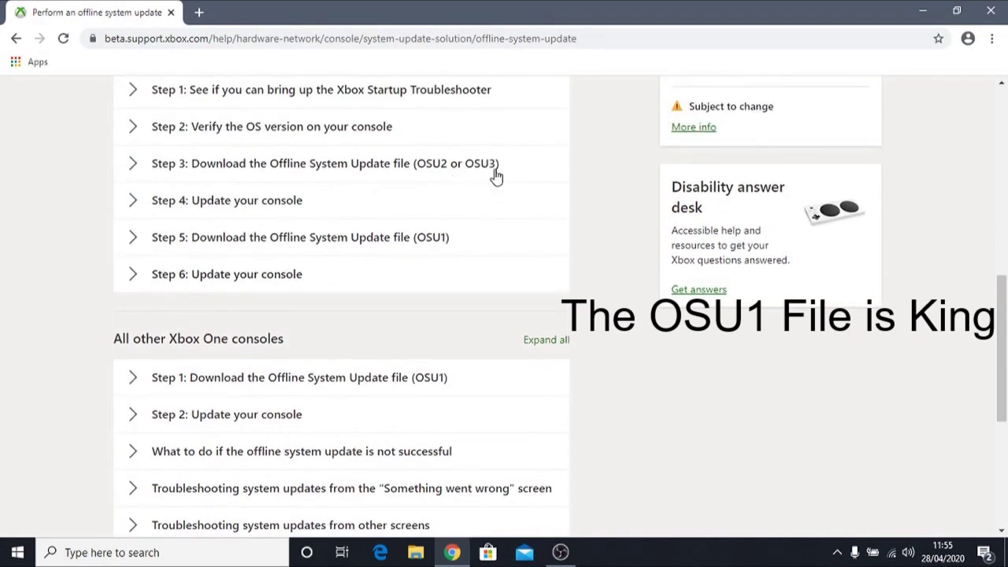
pyautogui.scroll(1, 546, 270)
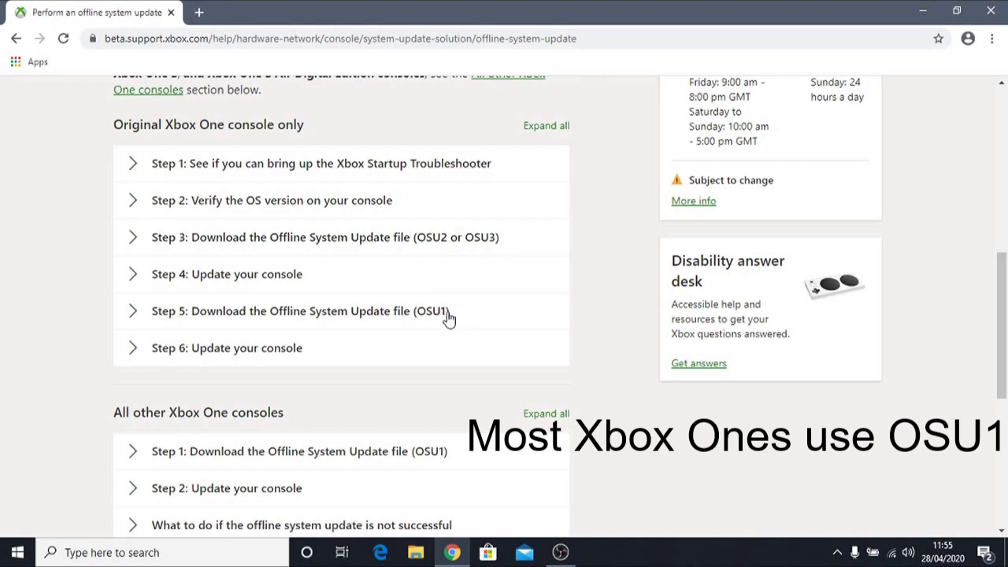
pyautogui.scroll(-2, 94, 360)
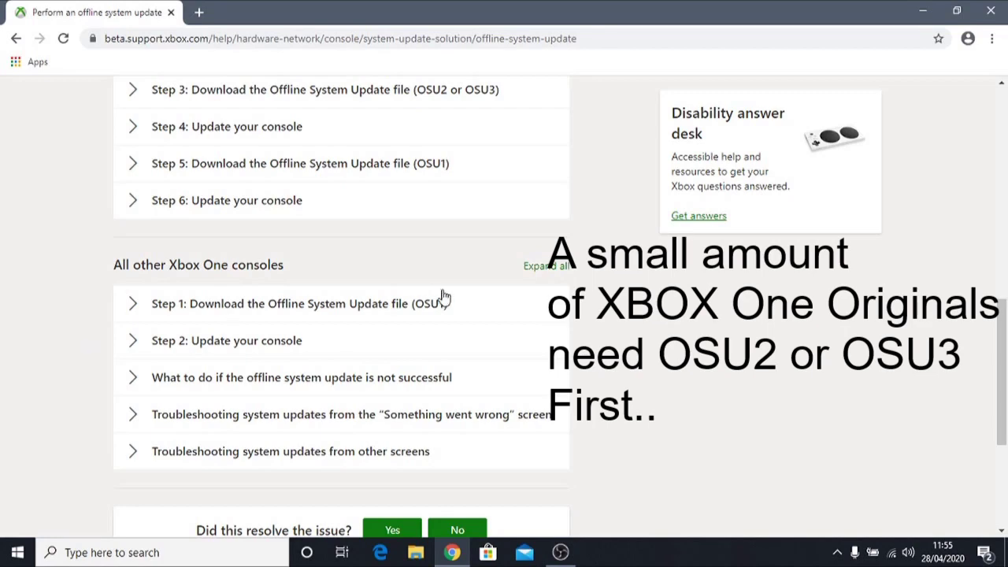
pyautogui.scroll(5, 123, 396)
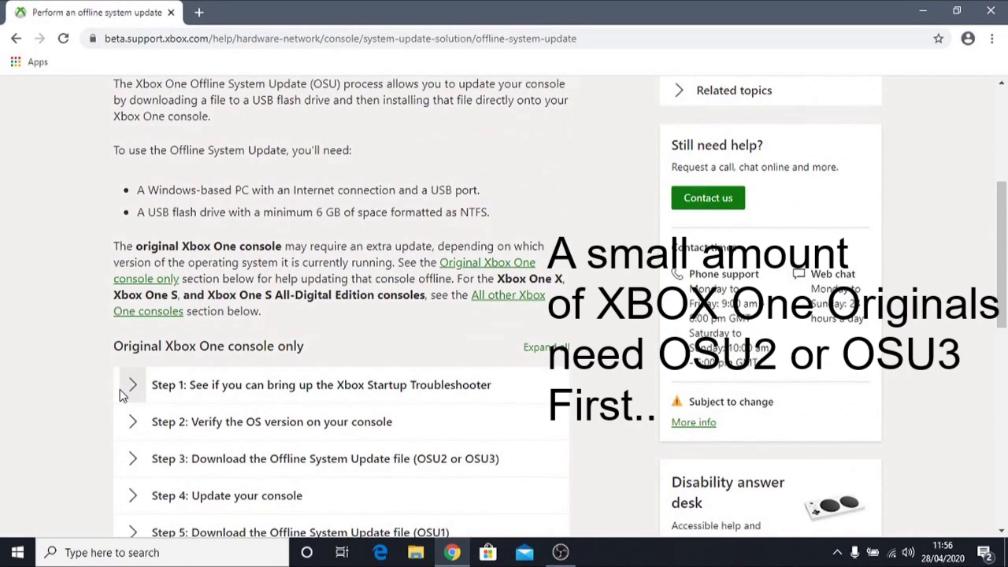
pyautogui.scroll(-2, 122, 396)
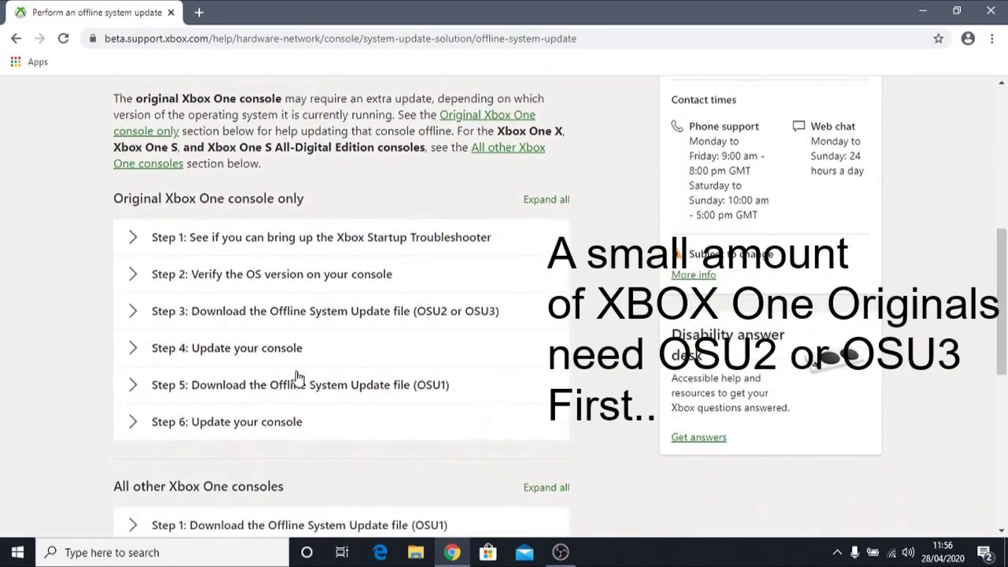
# Step: Expand Step 5 for the original Xbox One console and download the OSU1 offline system update file
pyautogui.click(407, 387)
pyautogui.scroll(-3, 406, 390)
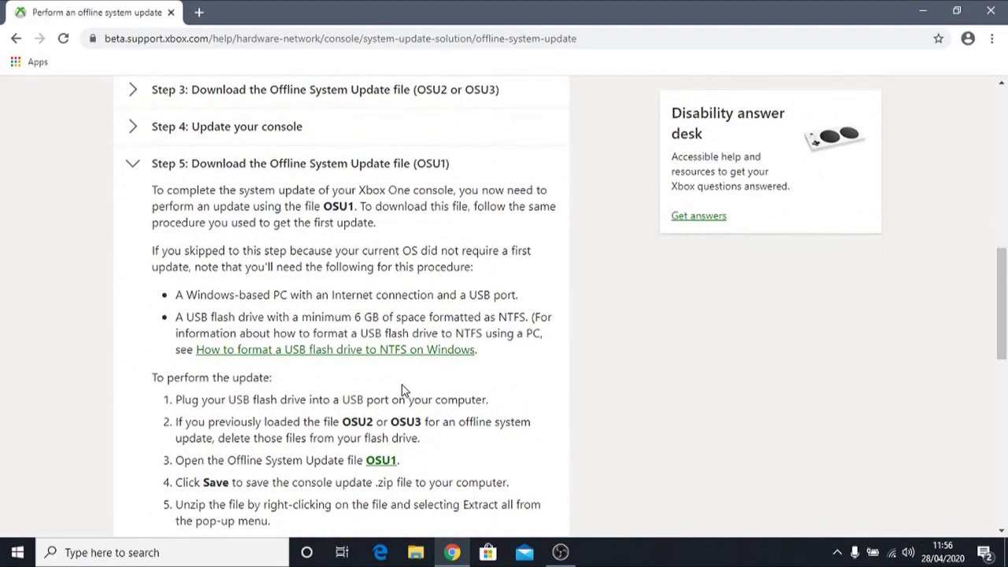
pyautogui.click(383, 462)
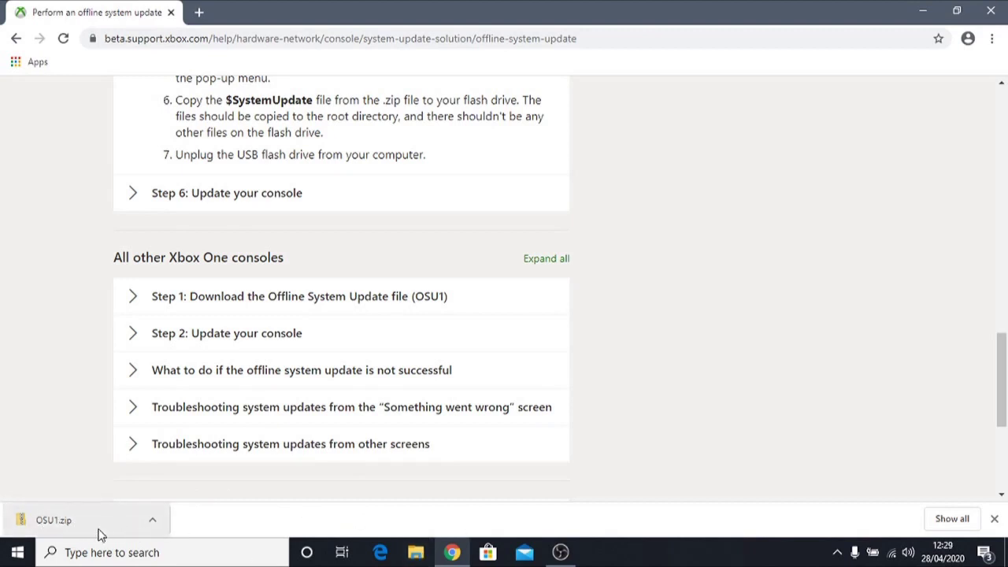
# Step: Check the contents of the LINUX MINT (E:) USB drive in File Explorer, then minimize its window
pyautogui.click(412, 554)
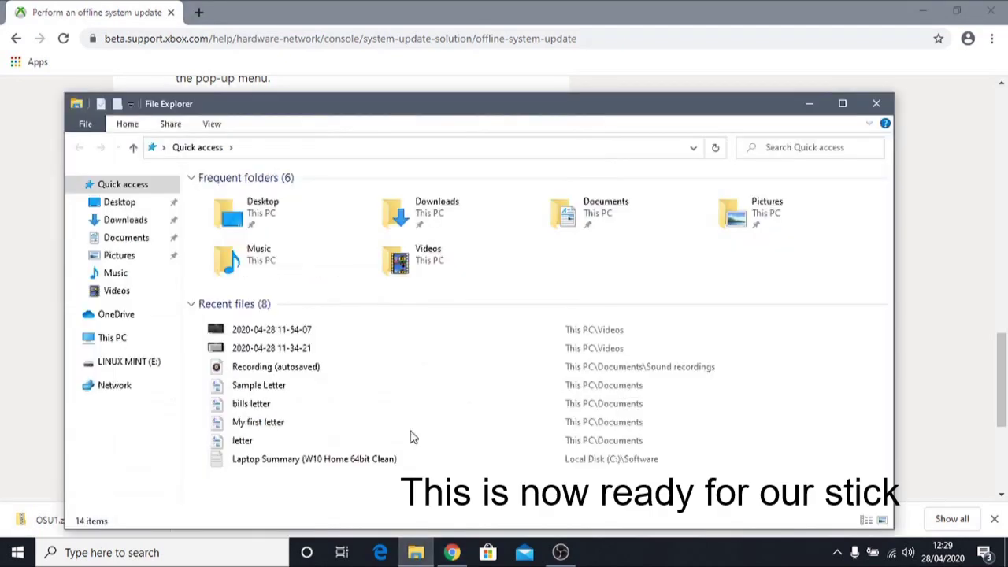
pyautogui.click(131, 371)
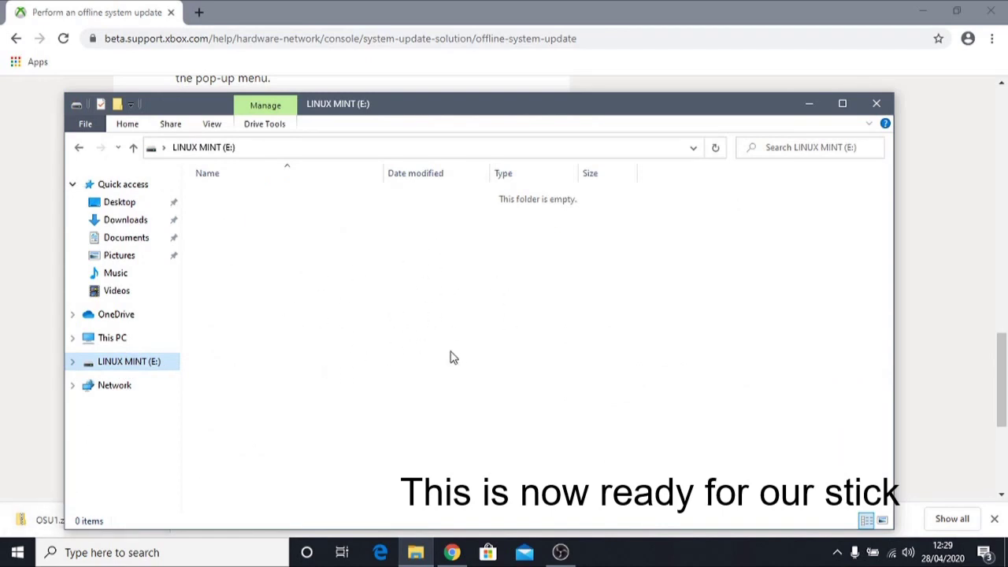
pyautogui.click(809, 106)
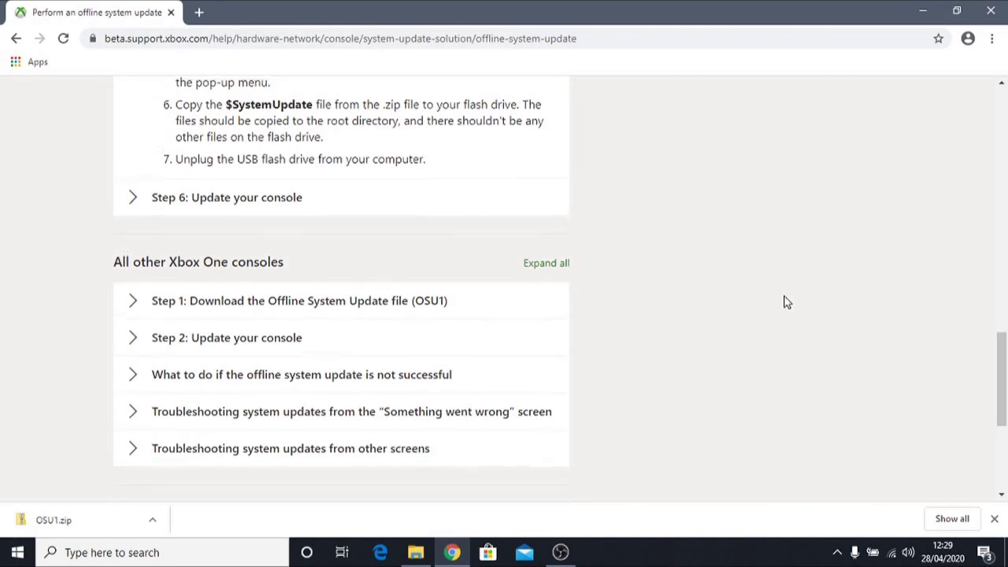
# Step: Examine which consoles the "All other Xbox One consoles" and "Original Xbox One console only" sections of the support page cover
pyautogui.scroll(2, 784, 302)
pyautogui.scroll(-3, 785, 301)
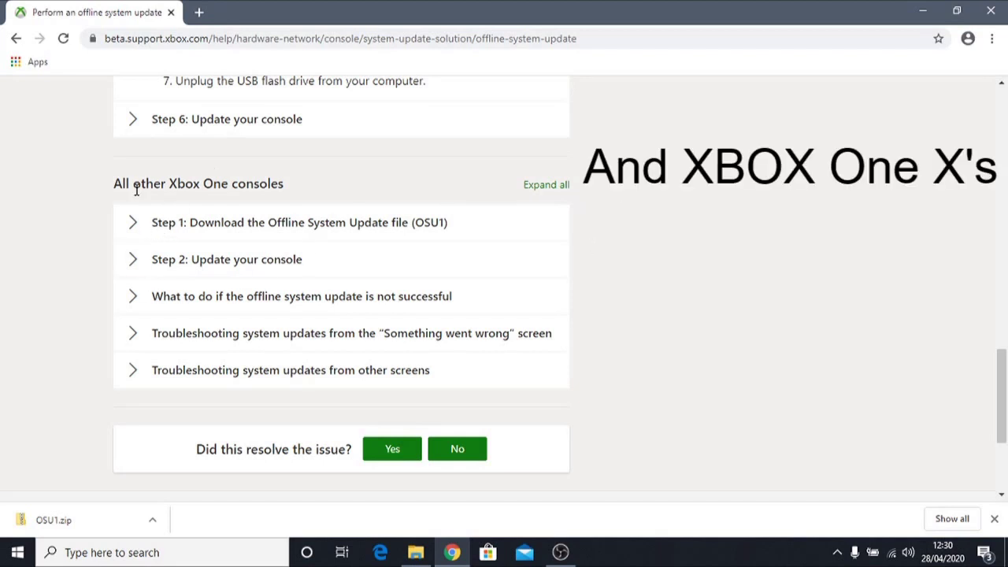
pyautogui.moveTo(130, 180); pyautogui.dragTo(276, 187)
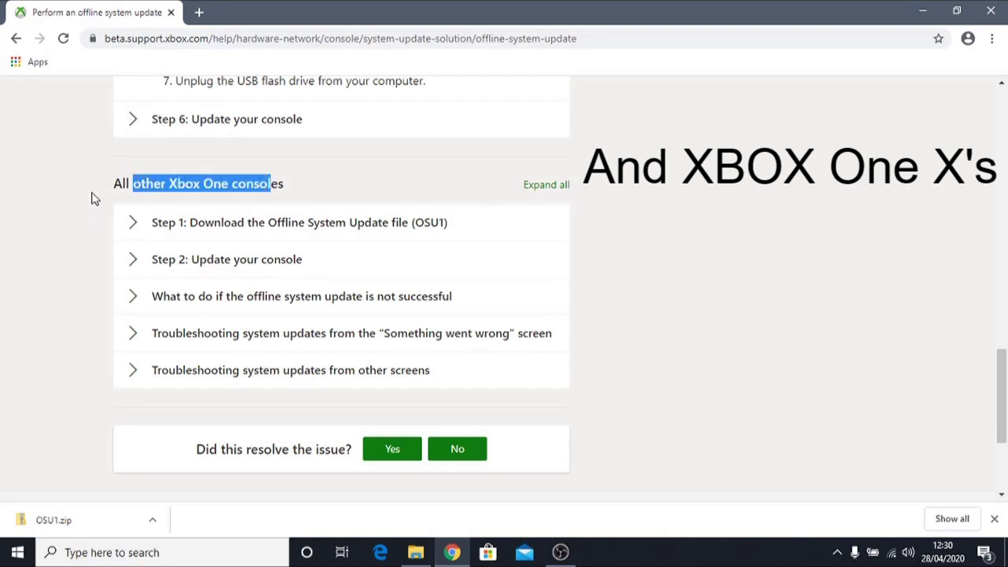
pyautogui.click(126, 190)
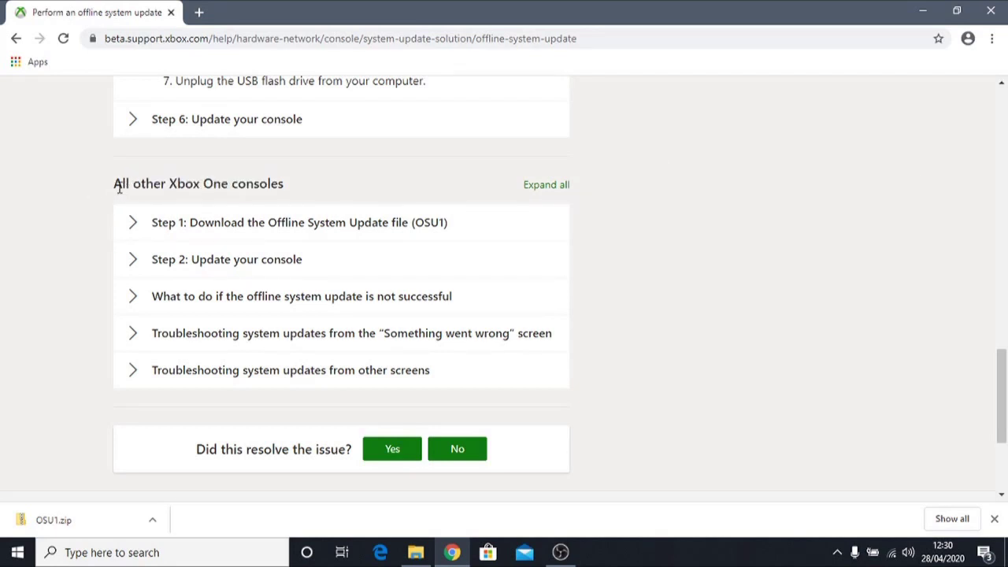
pyautogui.moveTo(122, 185); pyautogui.dragTo(254, 191)
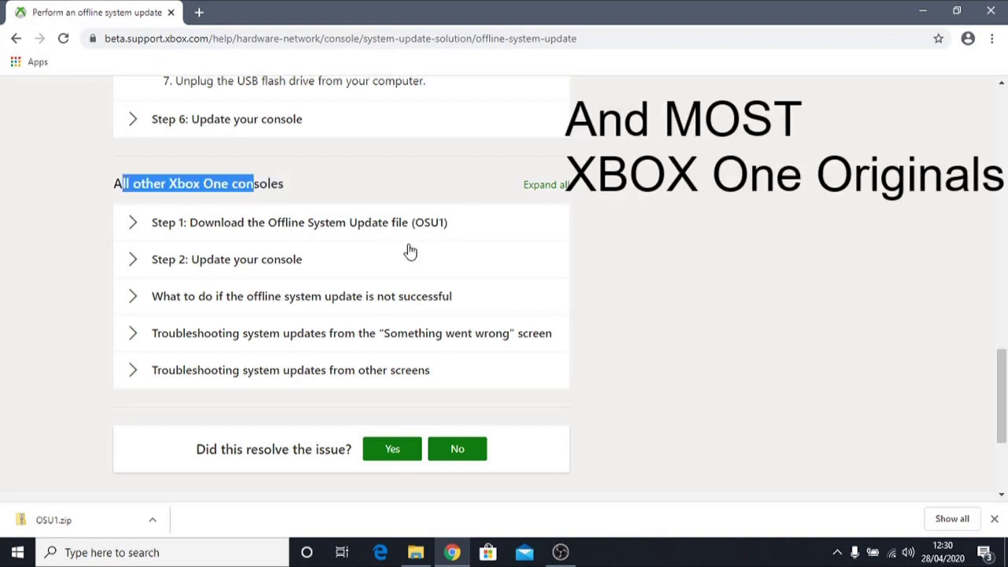
pyautogui.click(92, 397)
pyautogui.scroll(2, 91, 397)
pyautogui.scroll(6, 92, 396)
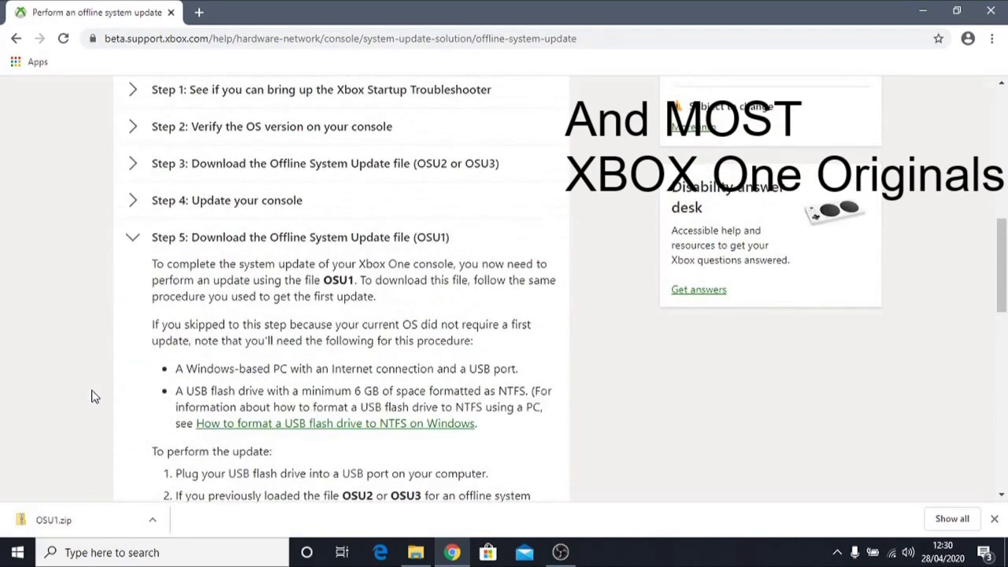
pyautogui.scroll(3, 91, 396)
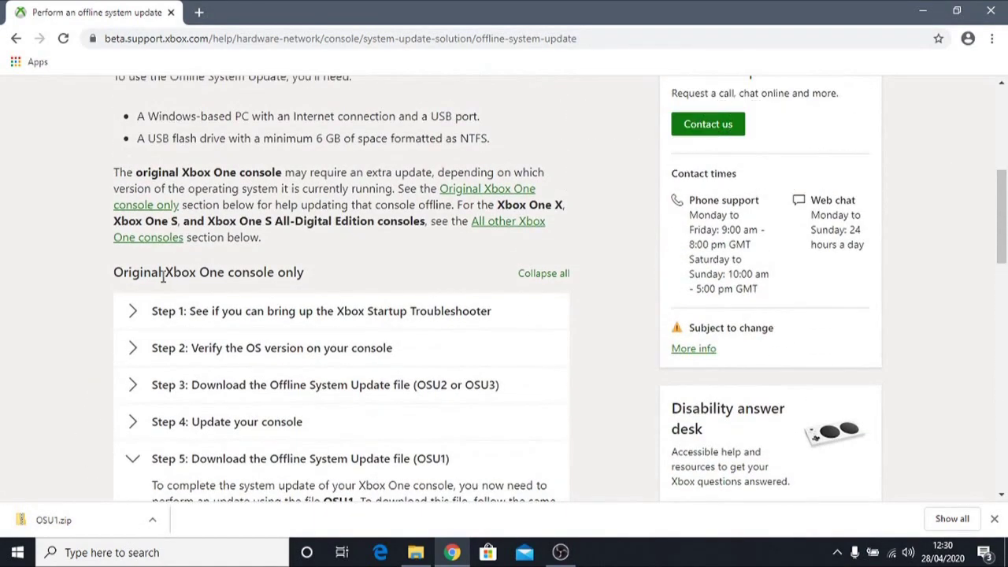
pyautogui.scroll(-2, 126, 296)
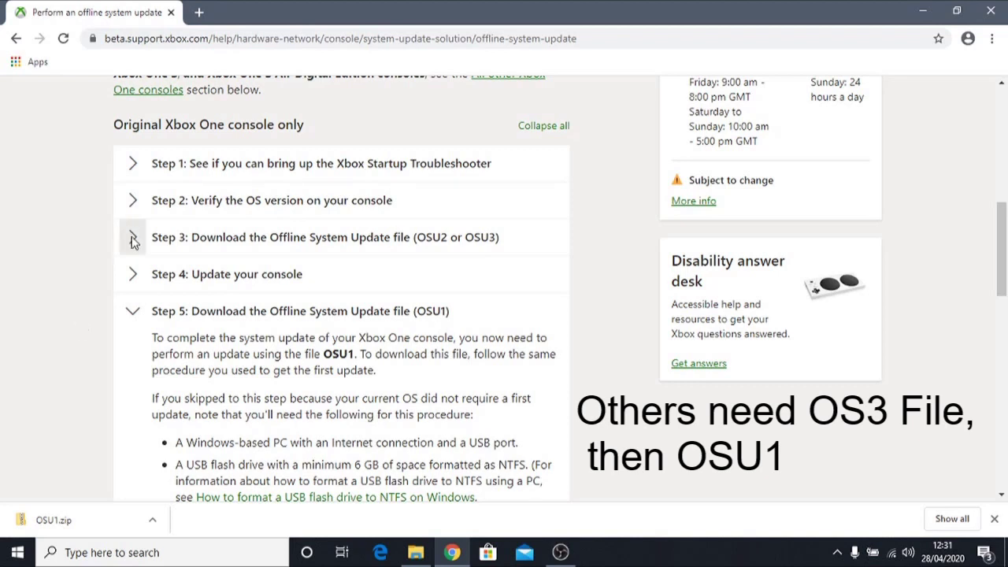
# Step: Expand Step 2 for the original console, review how to verify the OS version and the listed versions, and collapse it
pyautogui.click(213, 203)
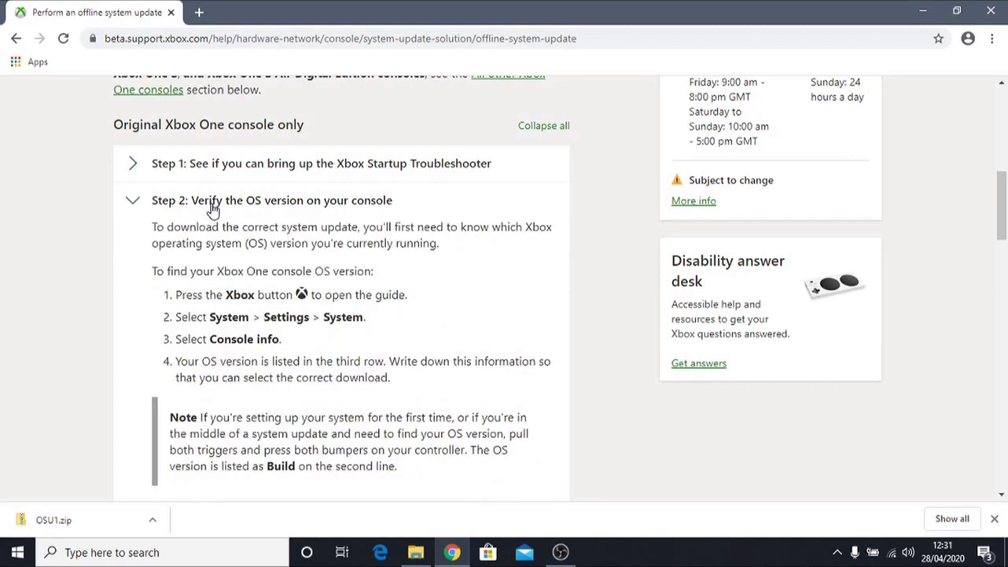
pyautogui.scroll(-3, 252, 338)
pyautogui.scroll(-1, 252, 337)
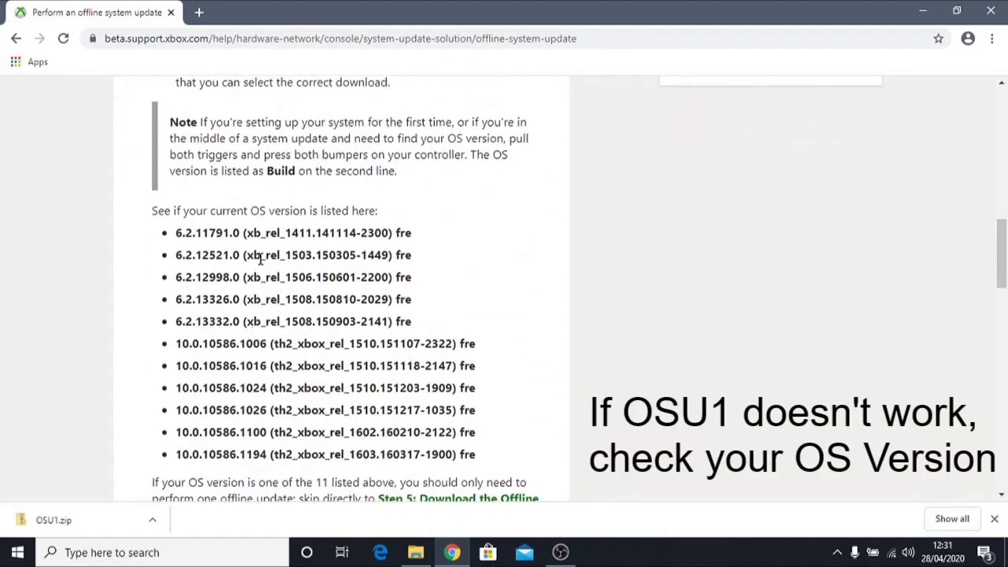
pyautogui.scroll(-2, 291, 298)
pyautogui.scroll(1, 297, 300)
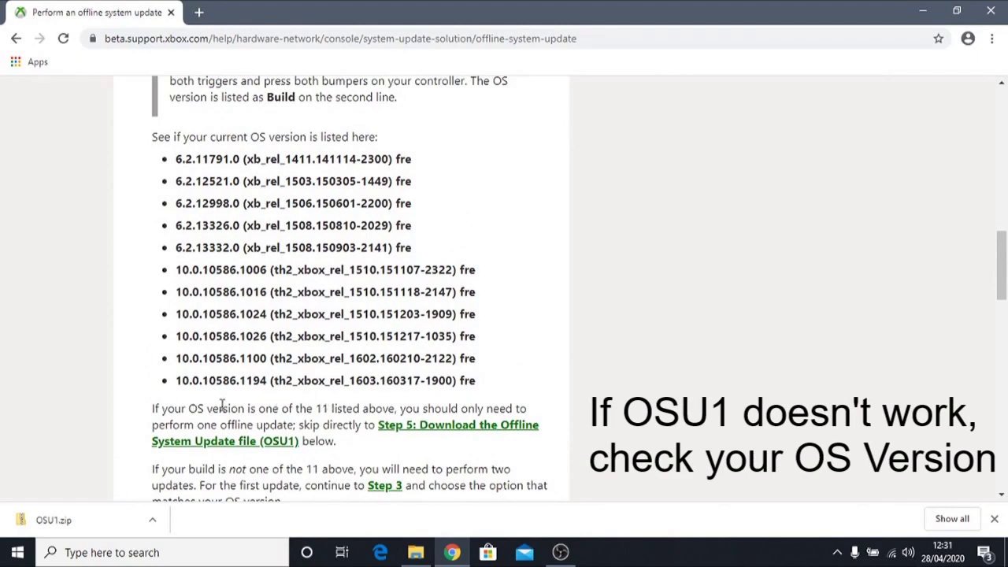
pyautogui.scroll(2, 268, 355)
pyautogui.scroll(4, 268, 354)
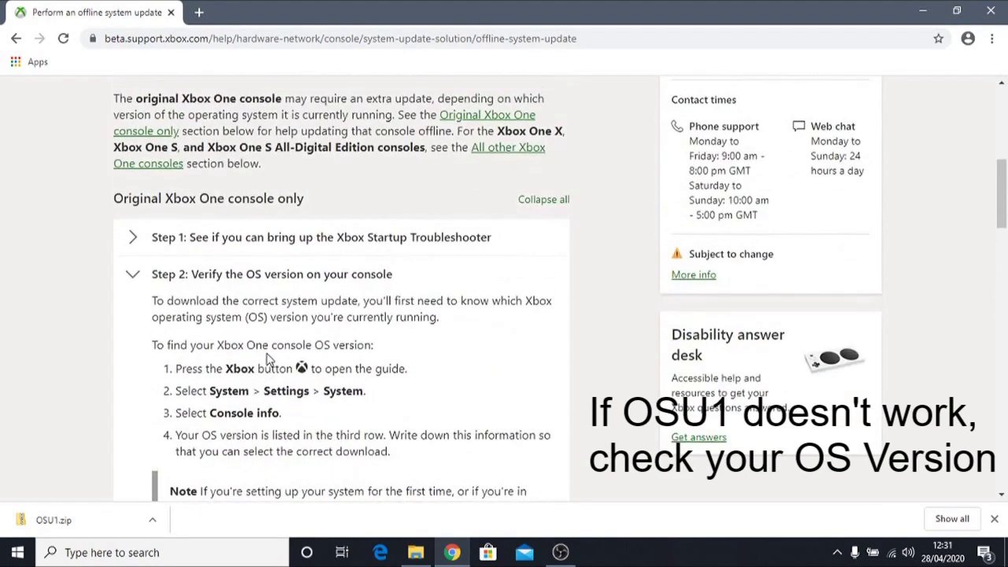
pyautogui.click(132, 276)
# Step: Review the Step 5 instructions for unzipping OSU1 and copying $SystemUpdate to the flash drive
pyautogui.scroll(-3, 11, 366)
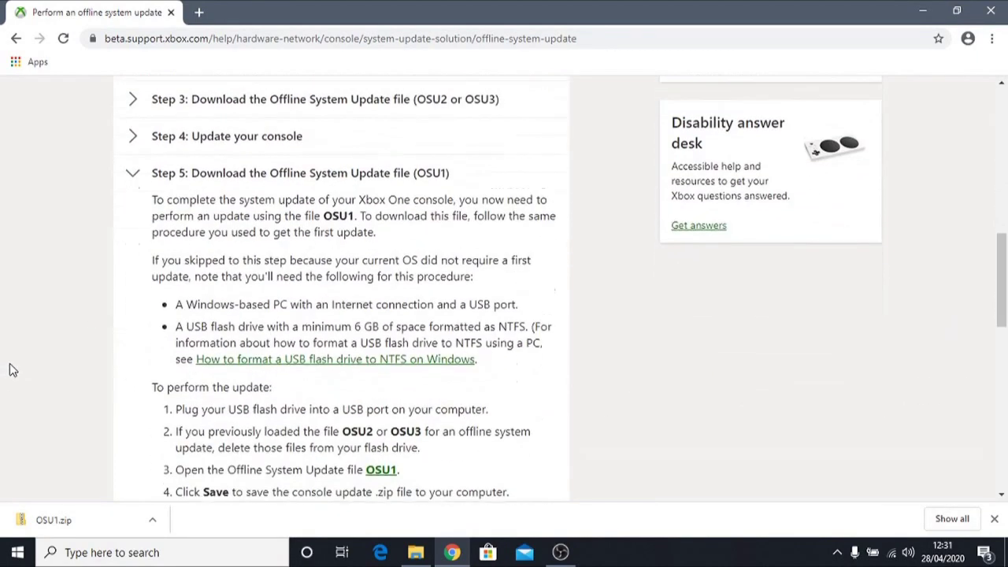
pyautogui.scroll(-1, 16, 367)
pyautogui.scroll(-1, 16, 368)
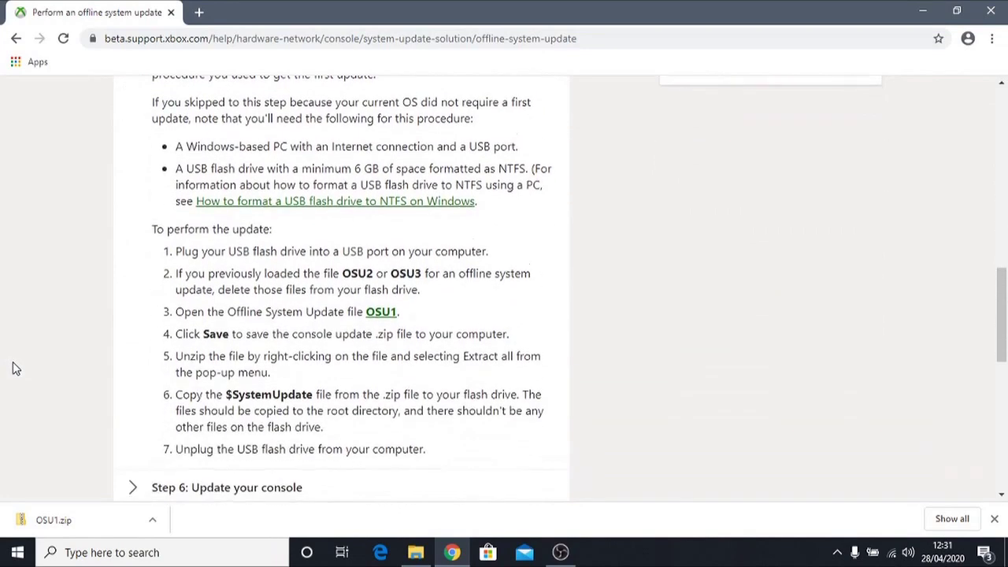
pyautogui.scroll(-3, 16, 368)
pyautogui.scroll(3, 16, 368)
pyautogui.scroll(-1, 16, 368)
pyautogui.scroll(2, 16, 368)
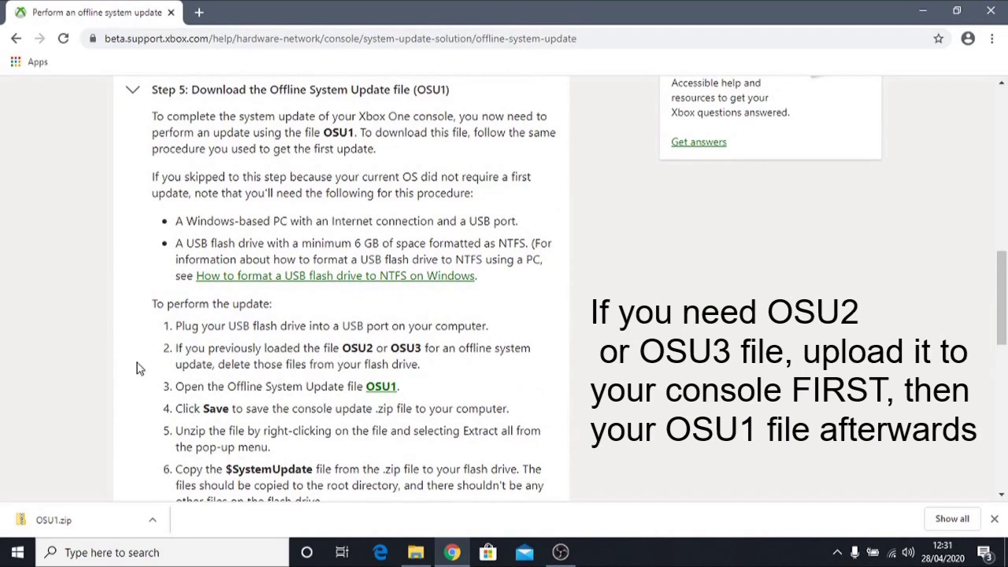
pyautogui.scroll(1, 139, 369)
pyautogui.scroll(1, 137, 368)
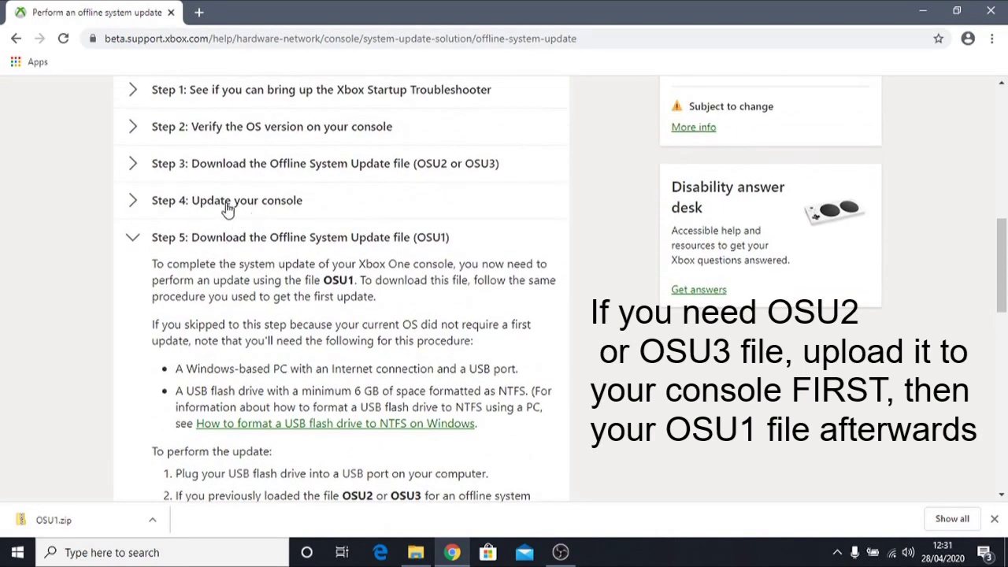
# Step: Expand Step 3 and read which builds need OSU3 or OSU2 installed before OSU1
pyautogui.click(155, 169)
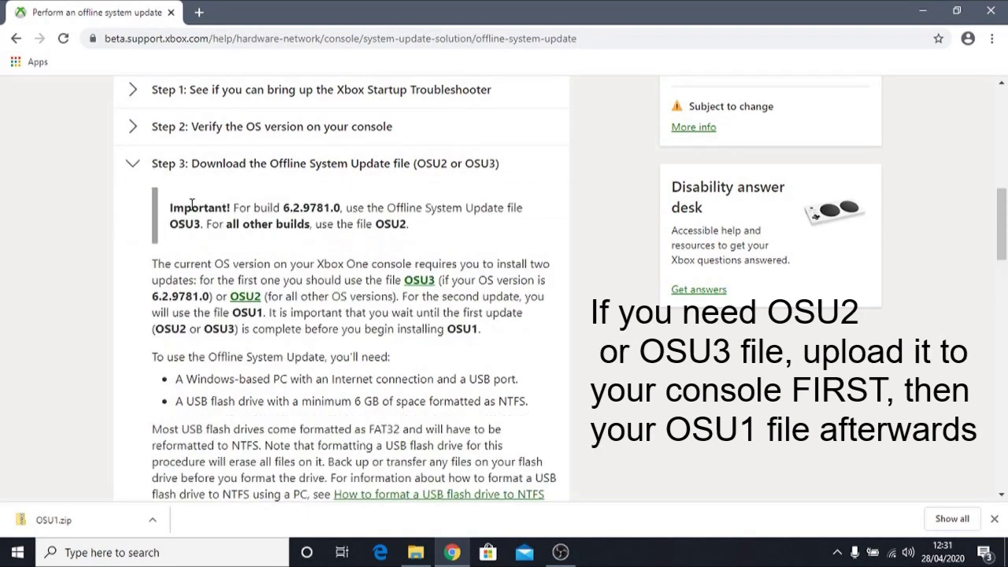
pyautogui.moveTo(286, 209); pyautogui.dragTo(340, 208)
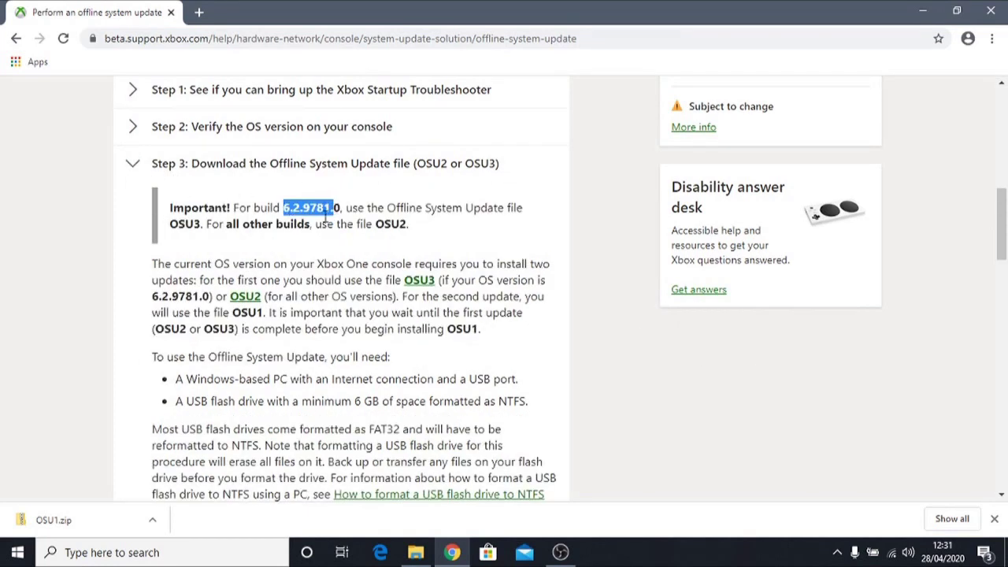
pyautogui.click(175, 228)
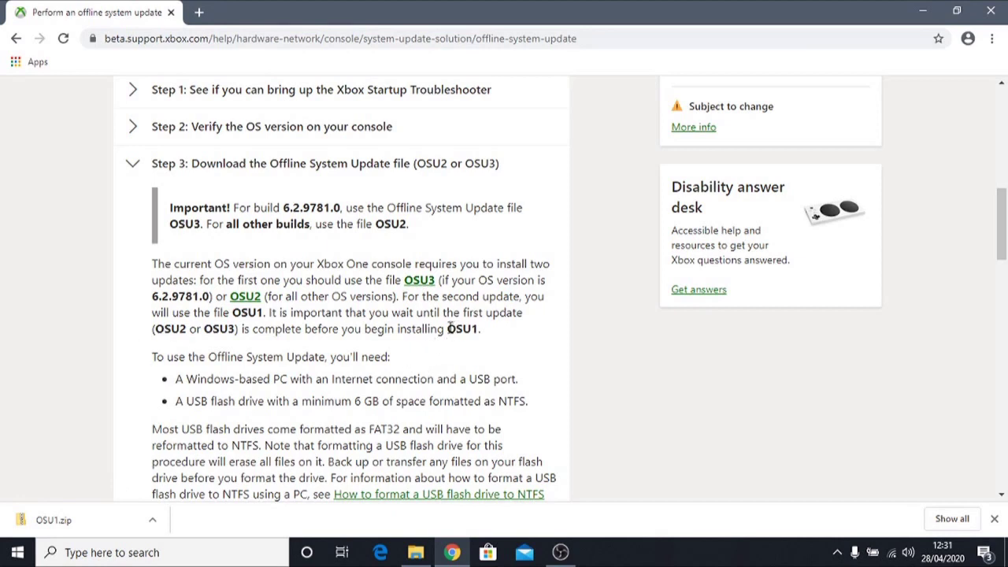
pyautogui.moveTo(448, 328); pyautogui.dragTo(472, 329)
pyautogui.click(123, 370)
pyautogui.scroll(5, 89, 440)
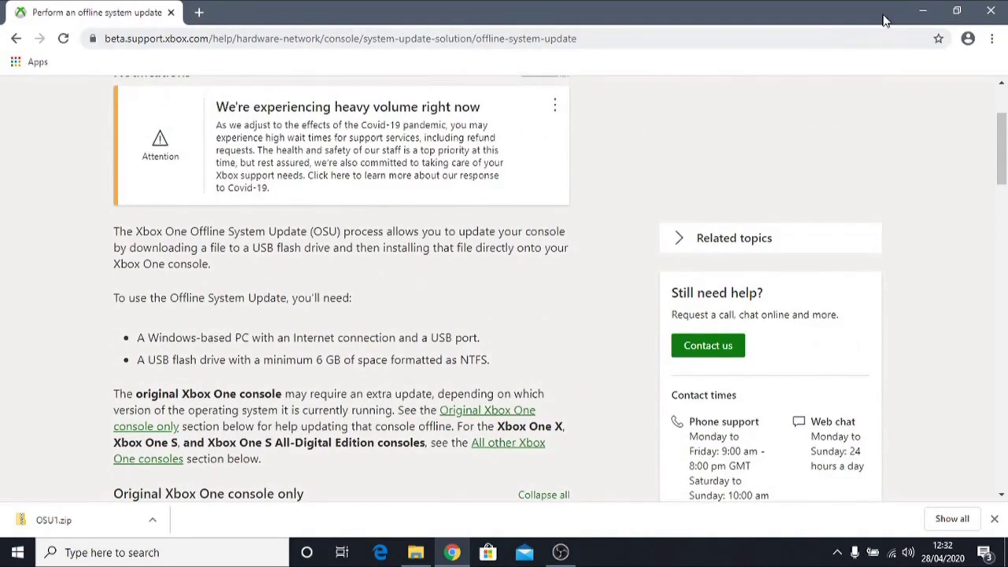
# Step: Minimize the browser, switch to File Explorer and open the OSU1 archive in Downloads
pyautogui.click(922, 12)
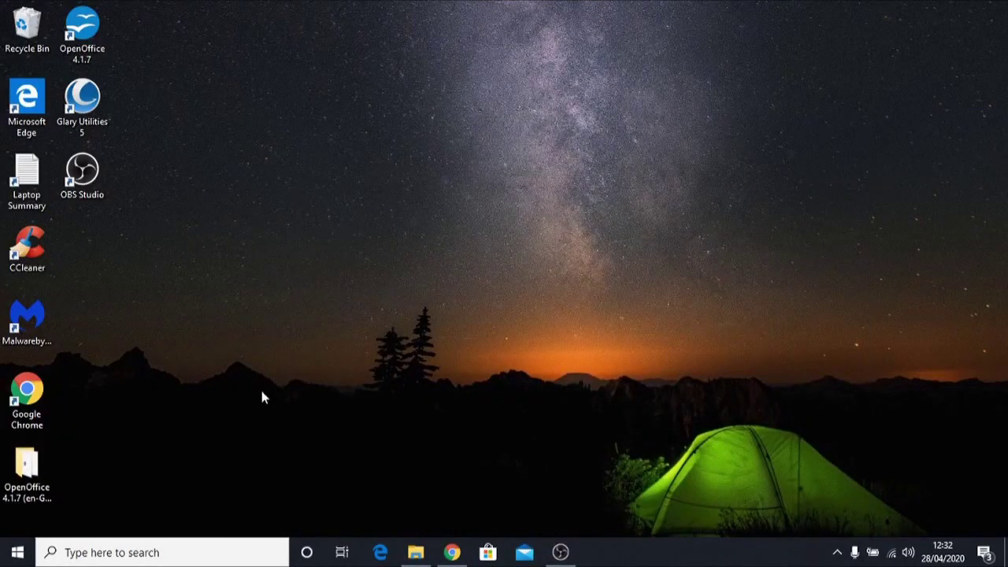
pyautogui.moveTo(415, 554)
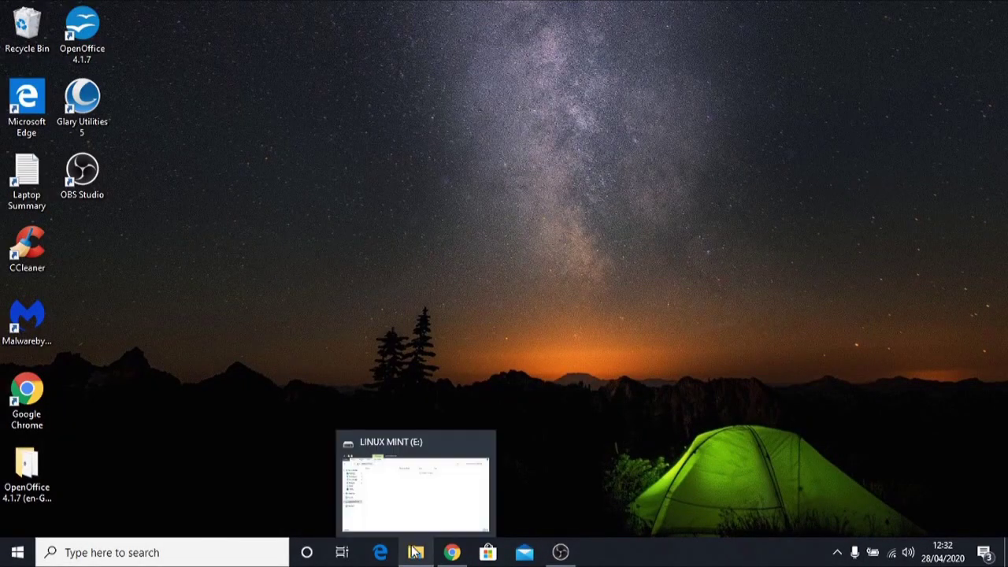
pyautogui.click(418, 554)
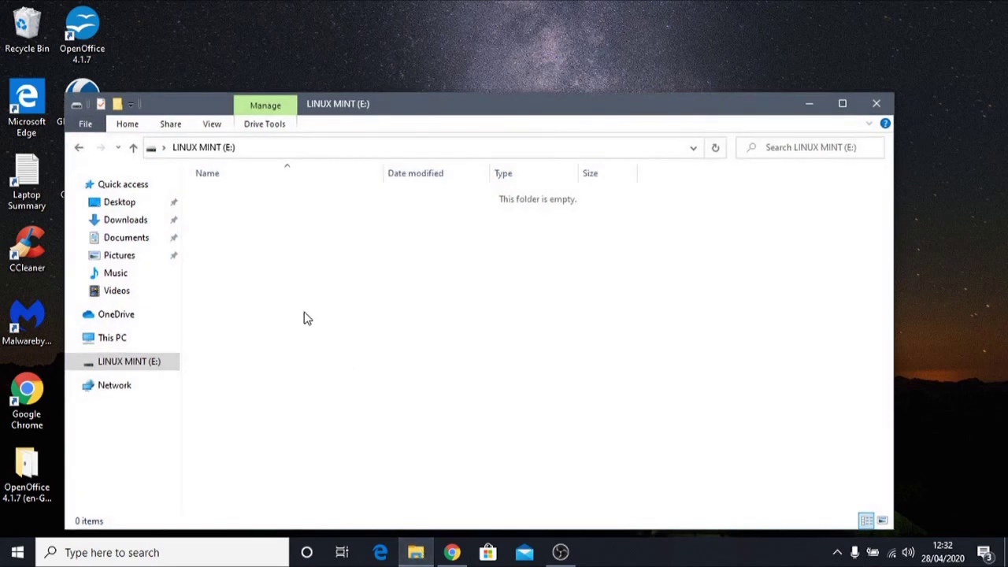
pyautogui.click(99, 224)
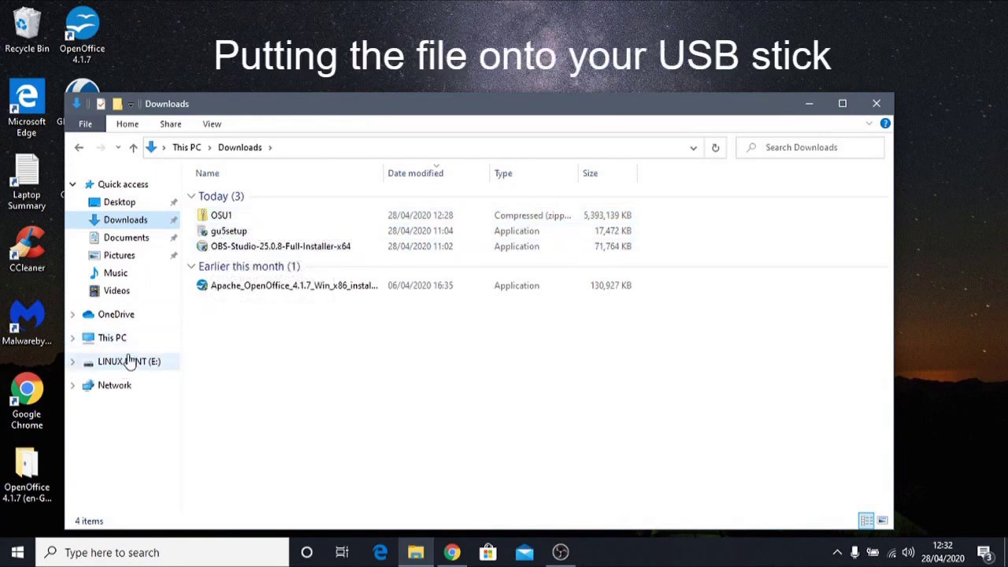
pyautogui.doubleClick(218, 216)
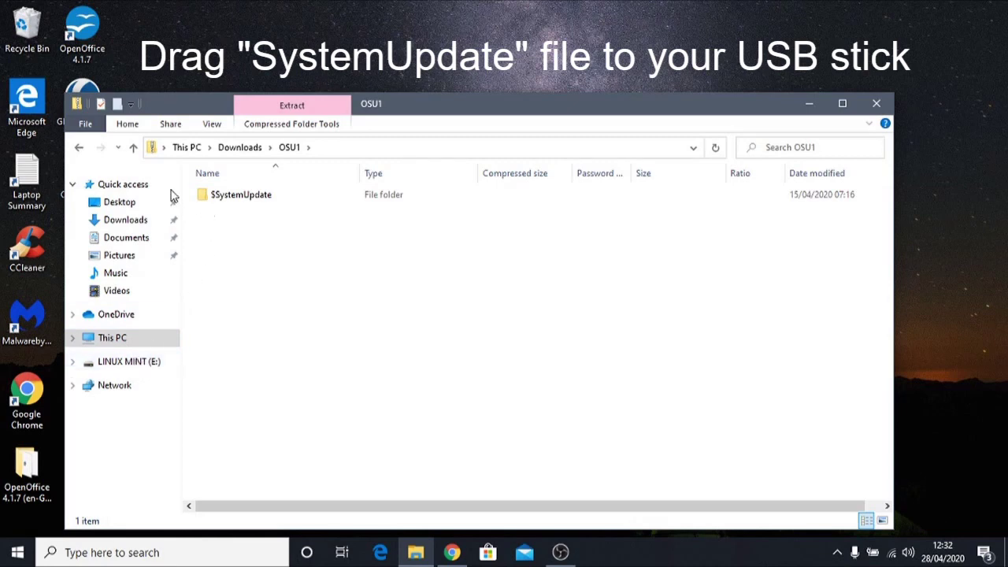
# Step: Copy the $SystemUpdate folder from the OSU1 archive to the LINUX MINT (E:) drive and check it there
pyautogui.click(240, 148)
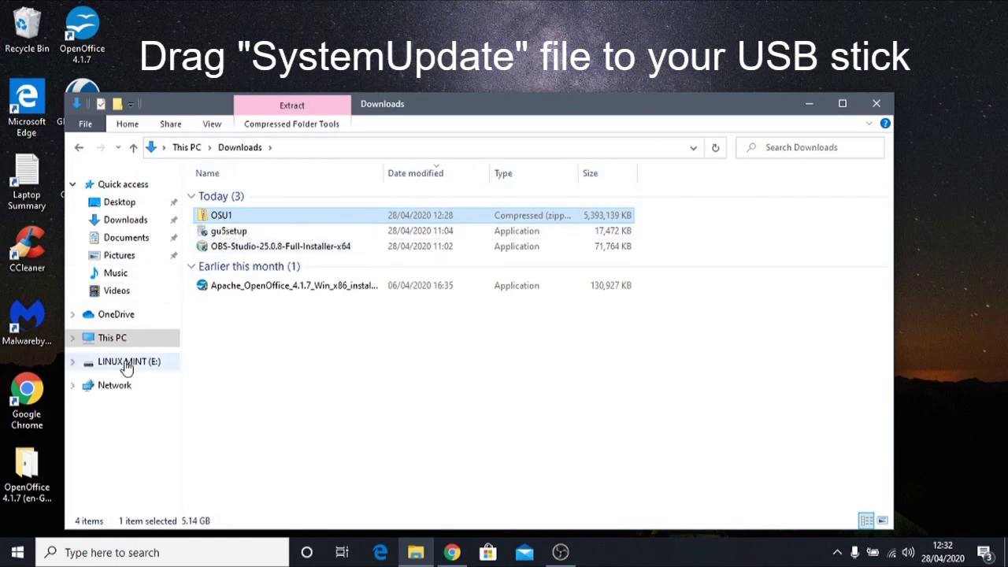
pyautogui.doubleClick(213, 221)
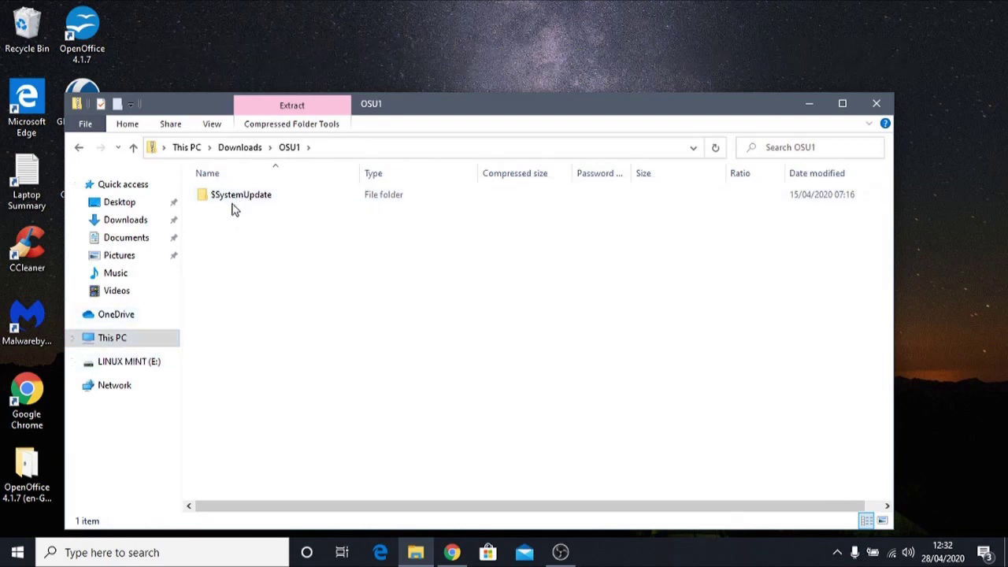
pyautogui.moveTo(243, 197); pyautogui.dragTo(140, 367)
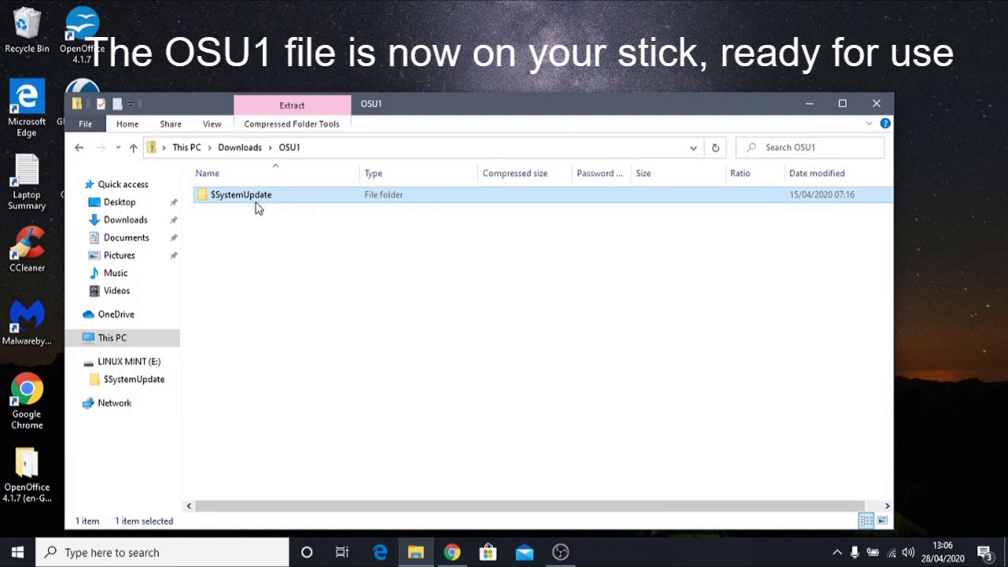
pyautogui.click(134, 380)
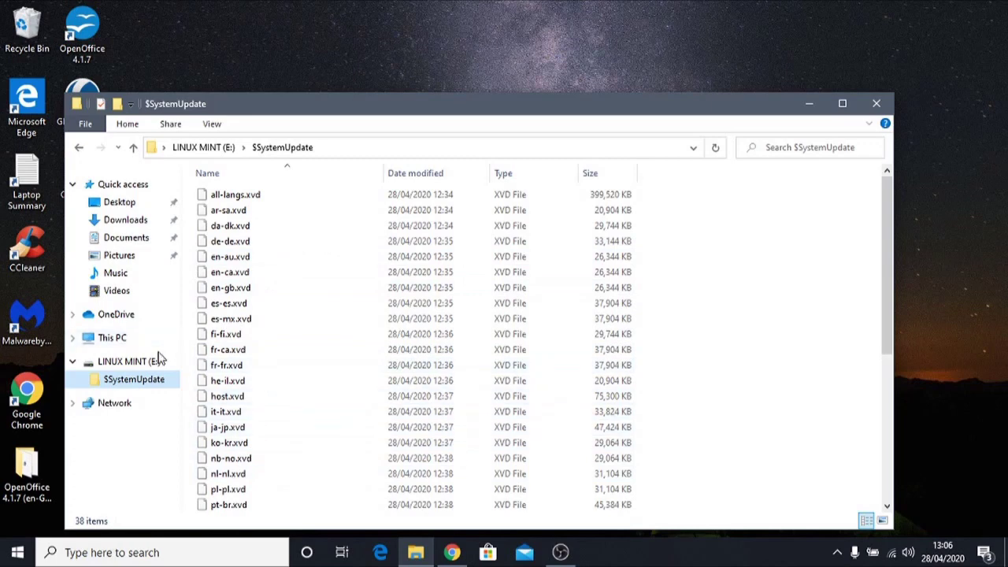
pyautogui.click(136, 362)
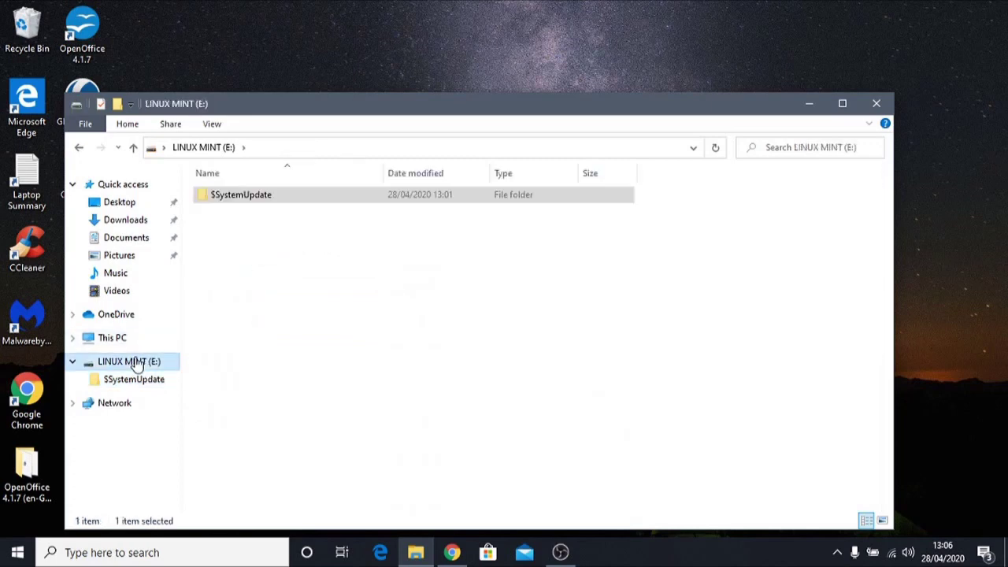